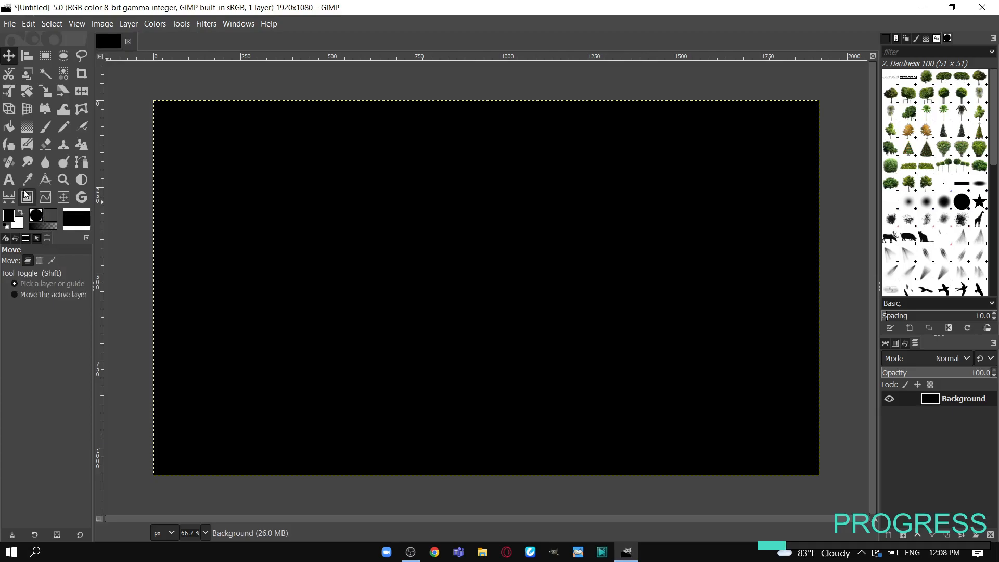
# Step: Draw a text box on the black canvas and enter "SLICED" in white (ffffff) at 250 px
pyautogui.click(9, 181)
pyautogui.moveTo(229, 196); pyautogui.dragTo(656, 367)
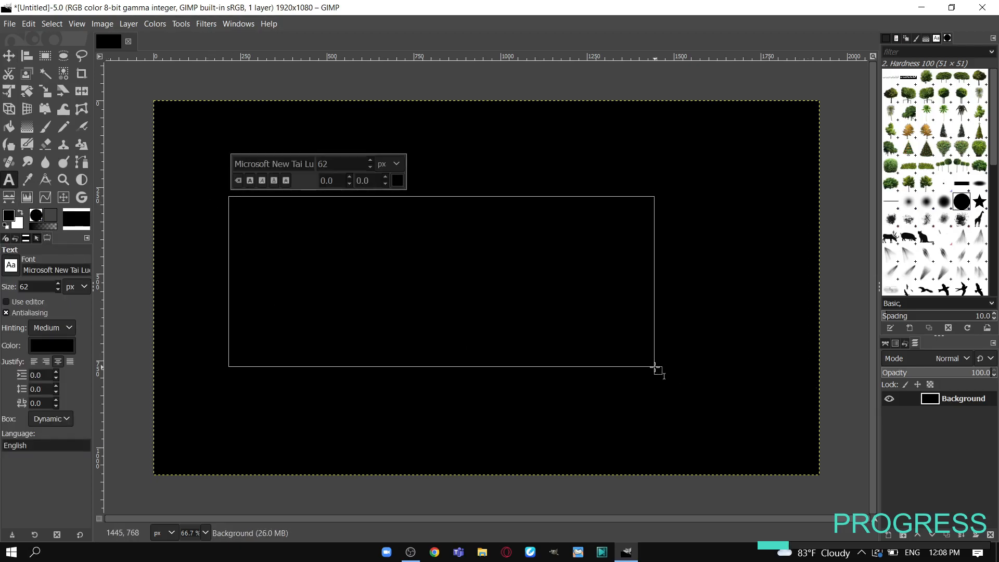
pyautogui.click(398, 180)
pyautogui.moveTo(333, 162); pyautogui.dragTo(295, 120)
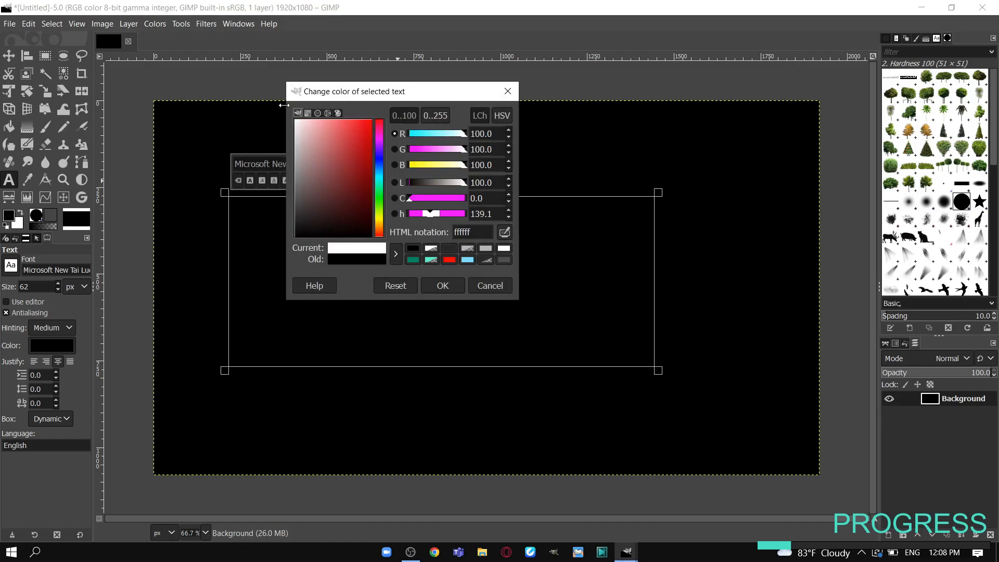
pyautogui.click(442, 286)
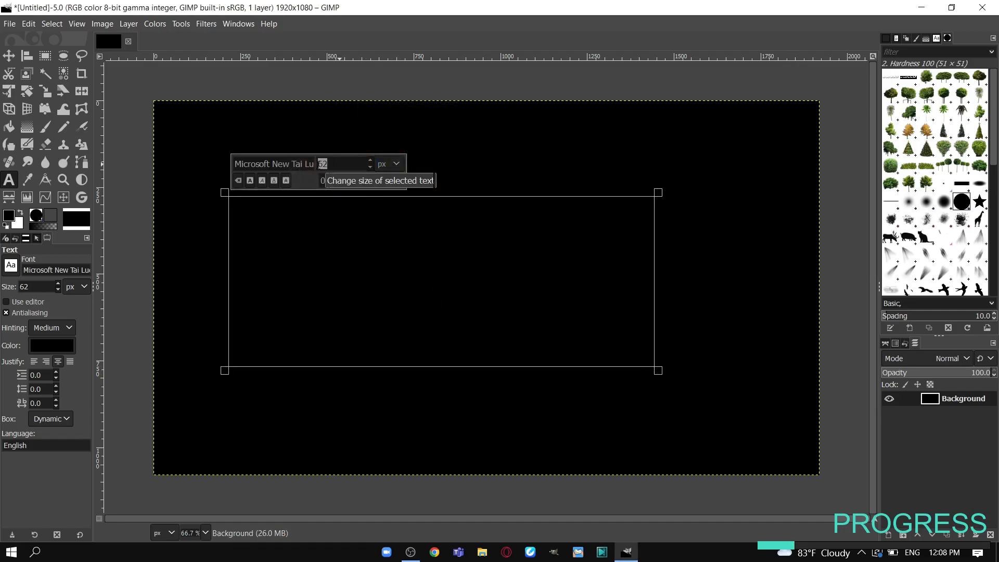
pyautogui.write('250')
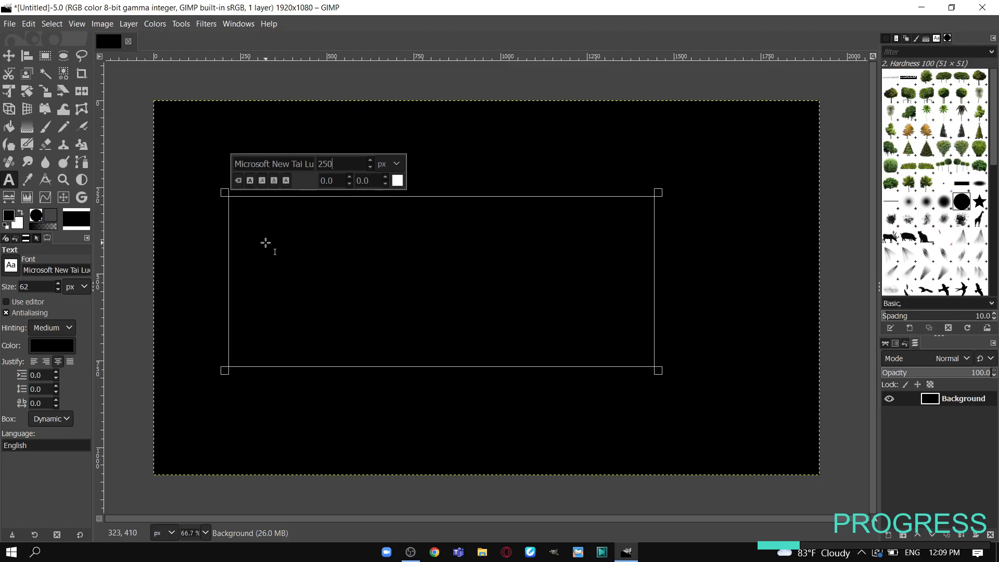
pyautogui.write('S')
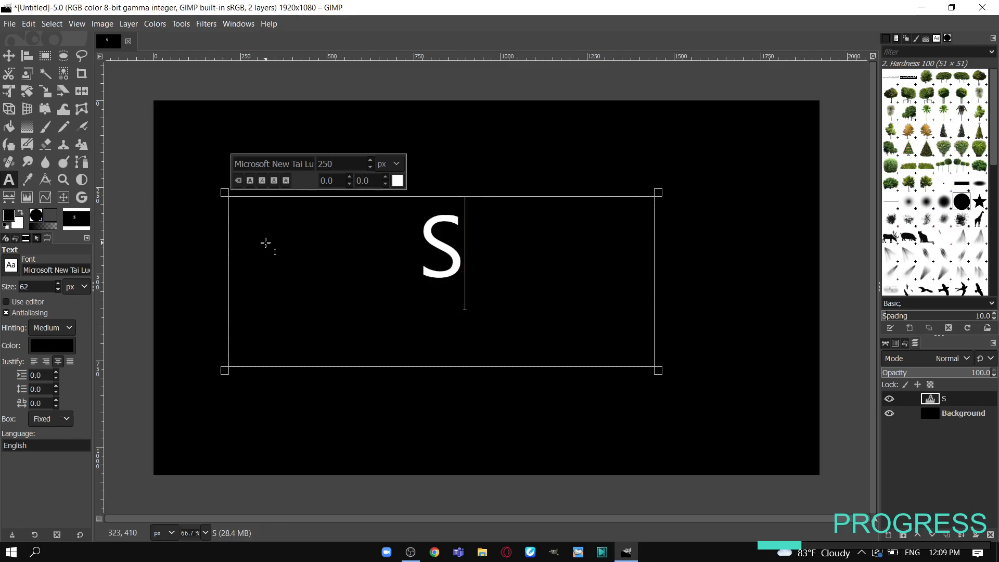
pyautogui.write('LICED')
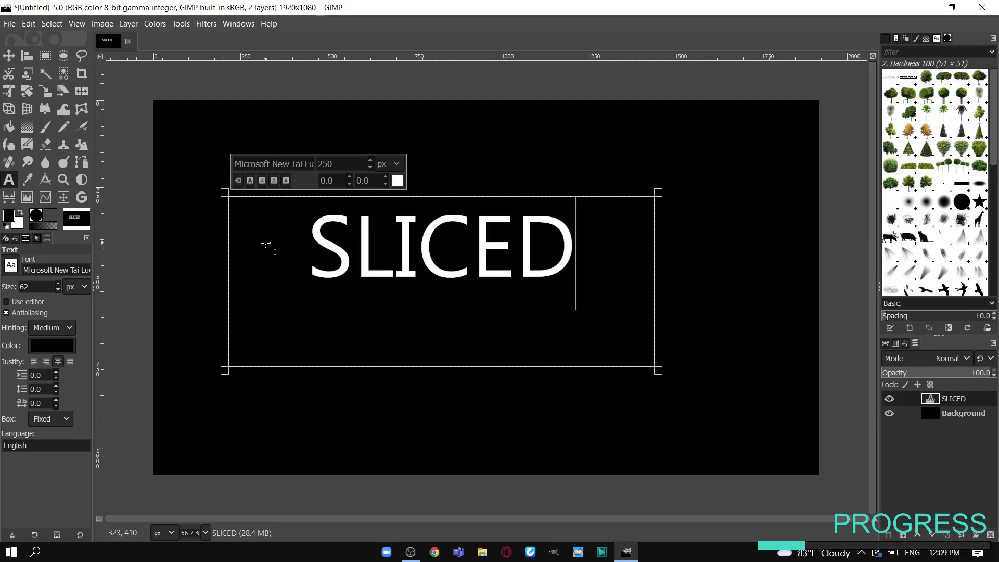
# Step: Make the whole word SLICED bold and shrink its text box to fit the letters
pyautogui.moveTo(306, 237); pyautogui.dragTo(635, 272)
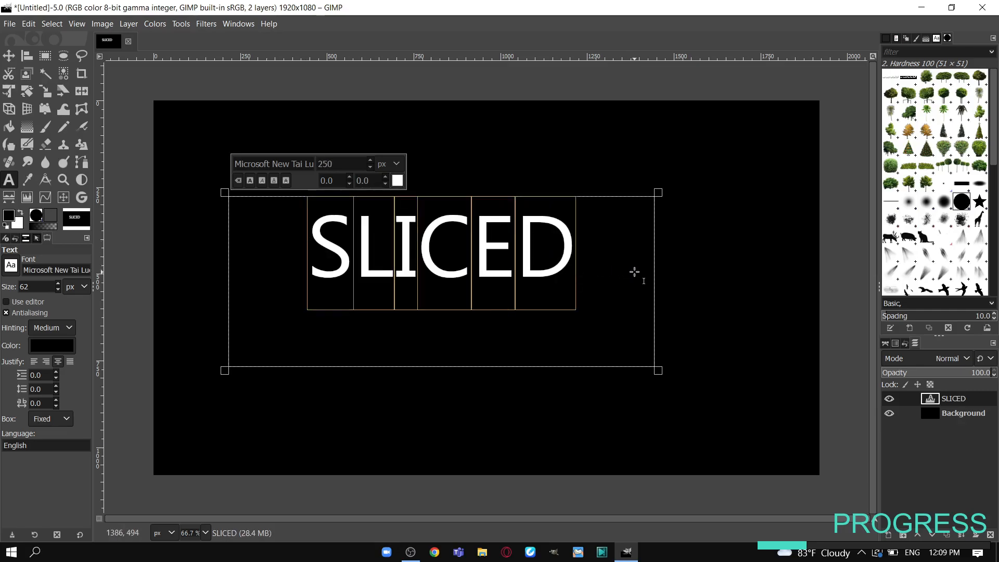
pyautogui.click(250, 181)
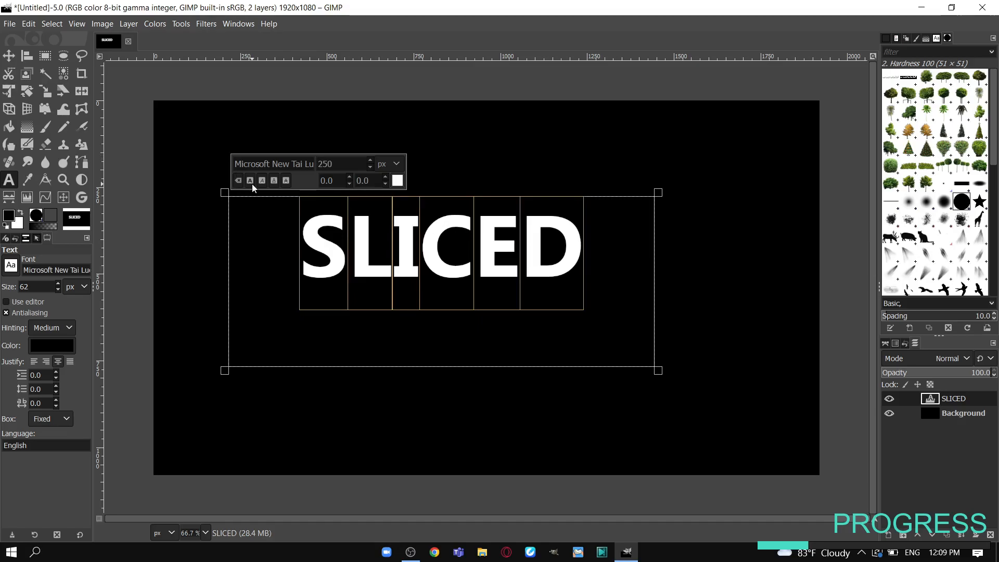
pyautogui.click(224, 197)
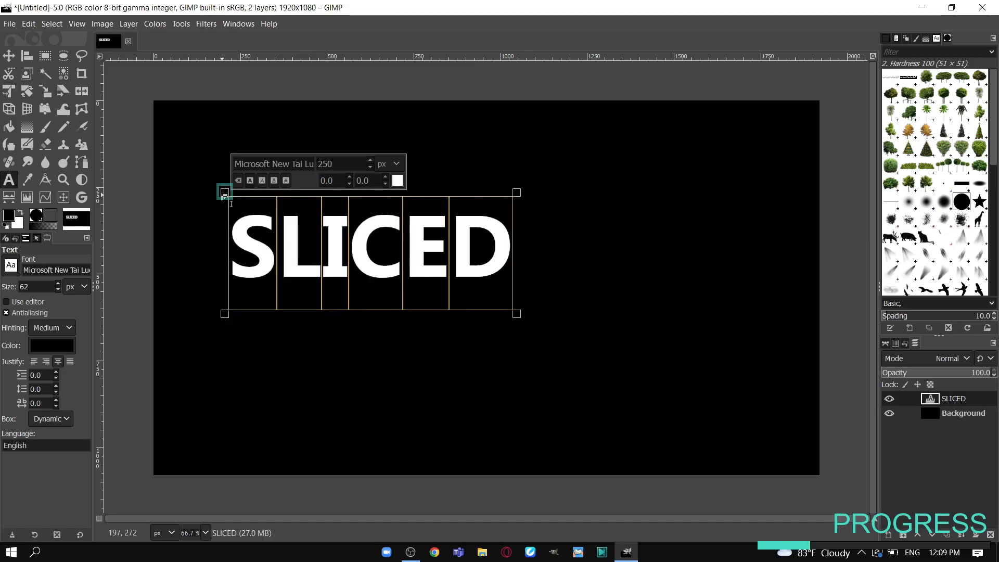
# Step: Center the SLICED text layer horizontally and vertically on the canvas with the Alignment tool
pyautogui.click(31, 58)
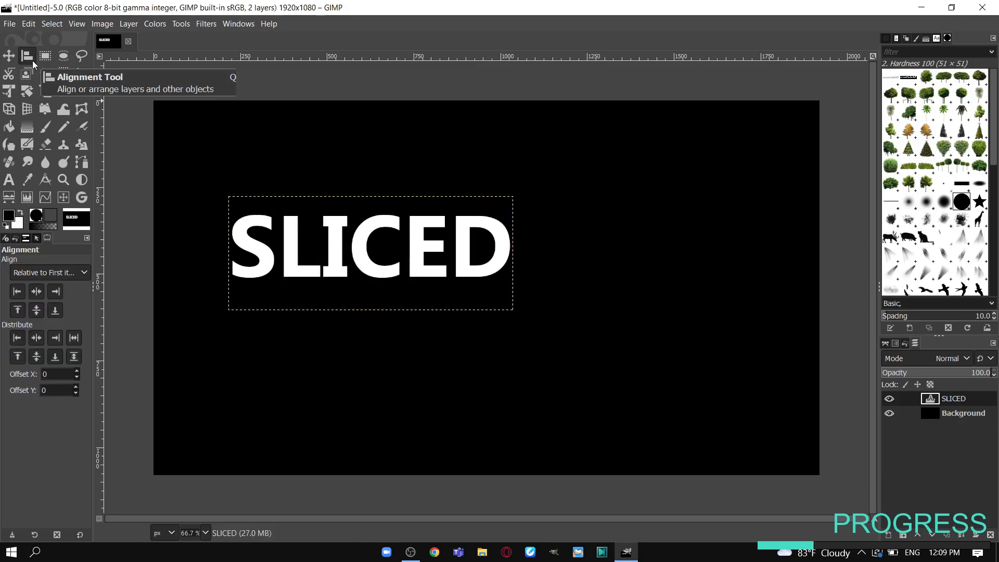
pyautogui.click(357, 250)
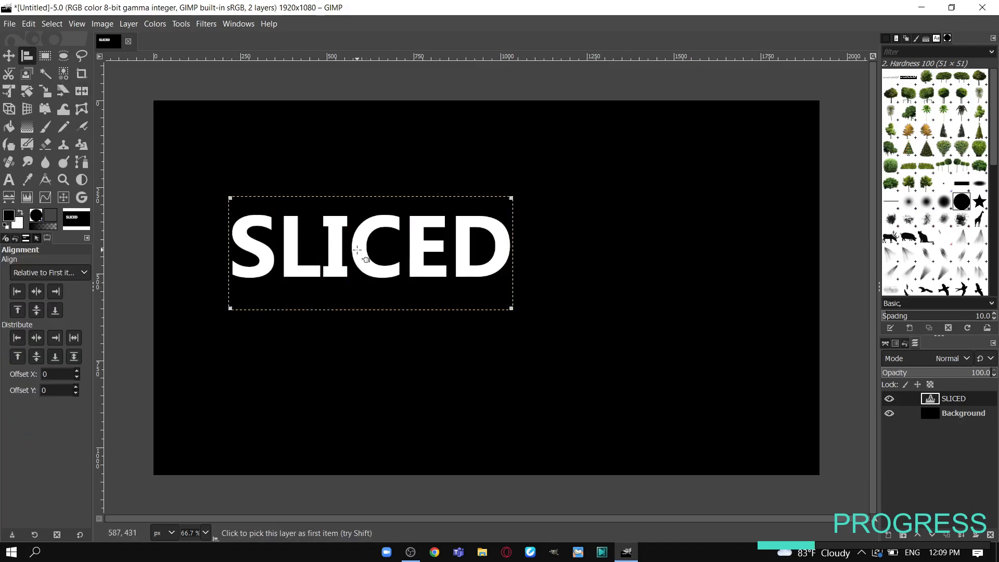
pyautogui.click(38, 292)
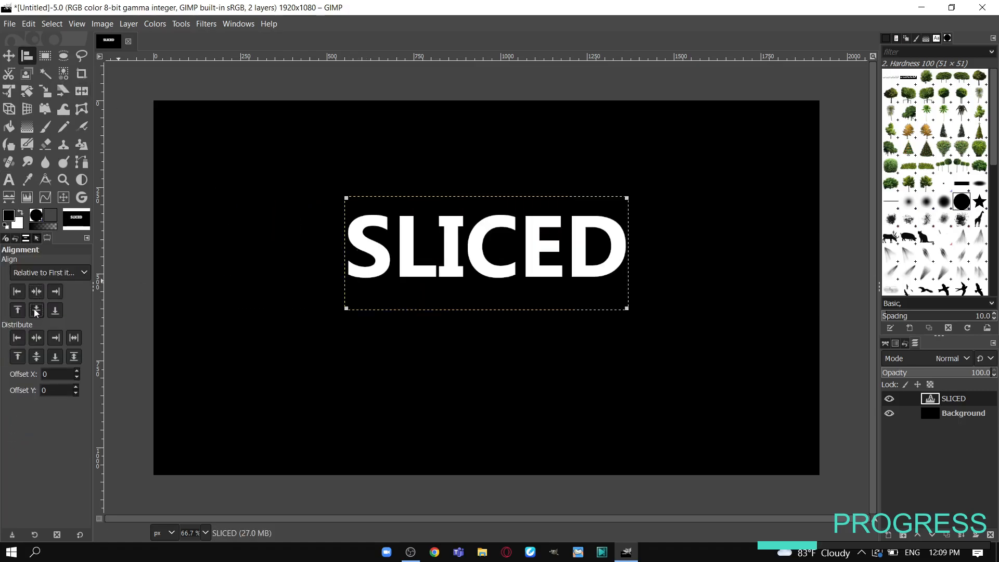
pyautogui.click(36, 311)
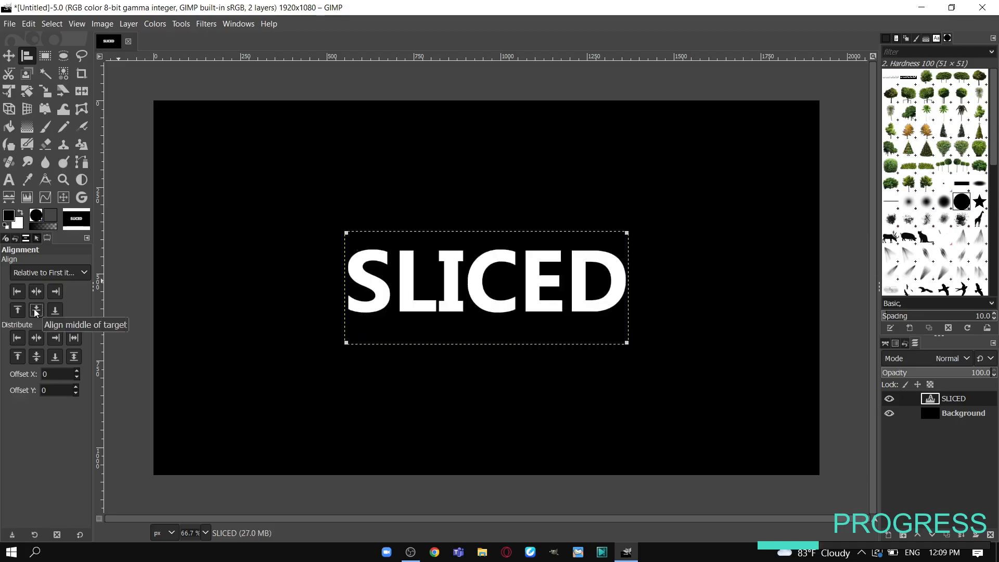
# Step: Make a Free Select wedge across the middle of the word, wide before the S and tapering to a point beyond the D
pyautogui.click(80, 56)
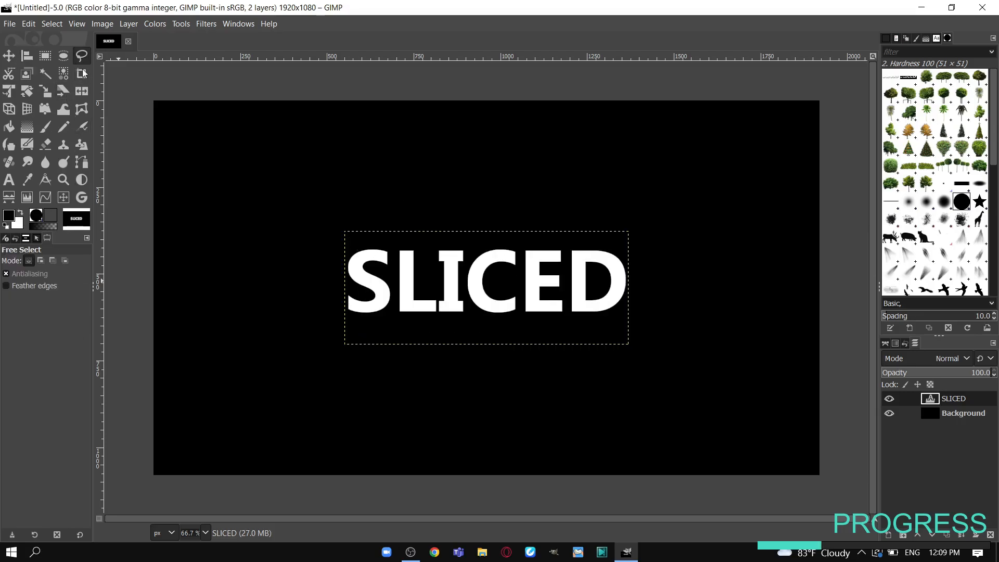
pyautogui.click(328, 272)
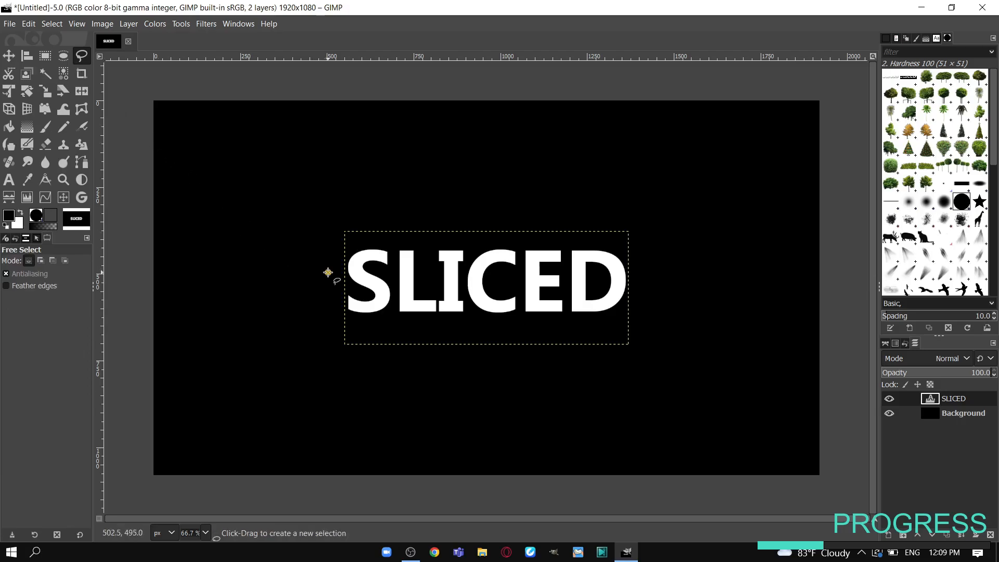
pyautogui.click(328, 303)
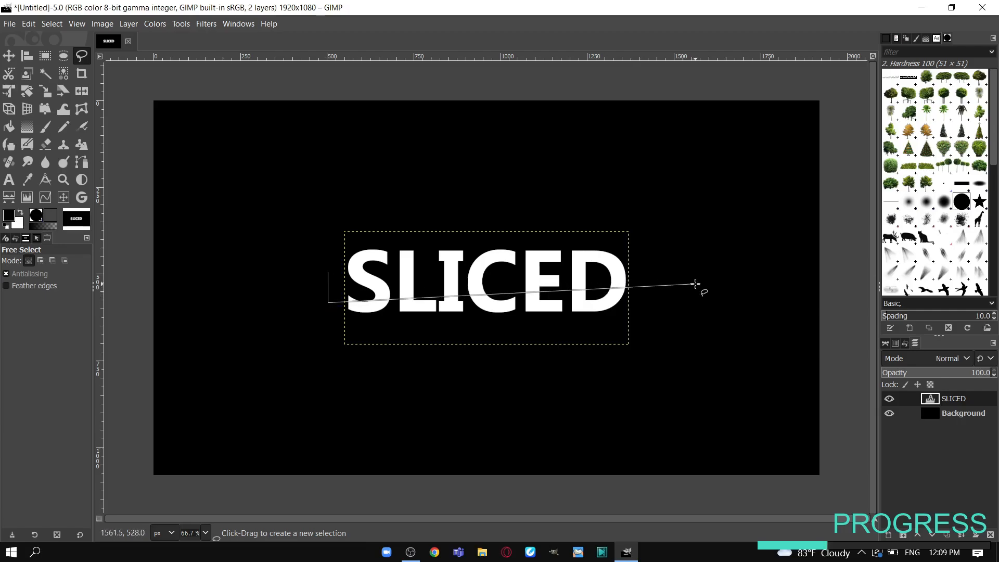
pyautogui.click(696, 278)
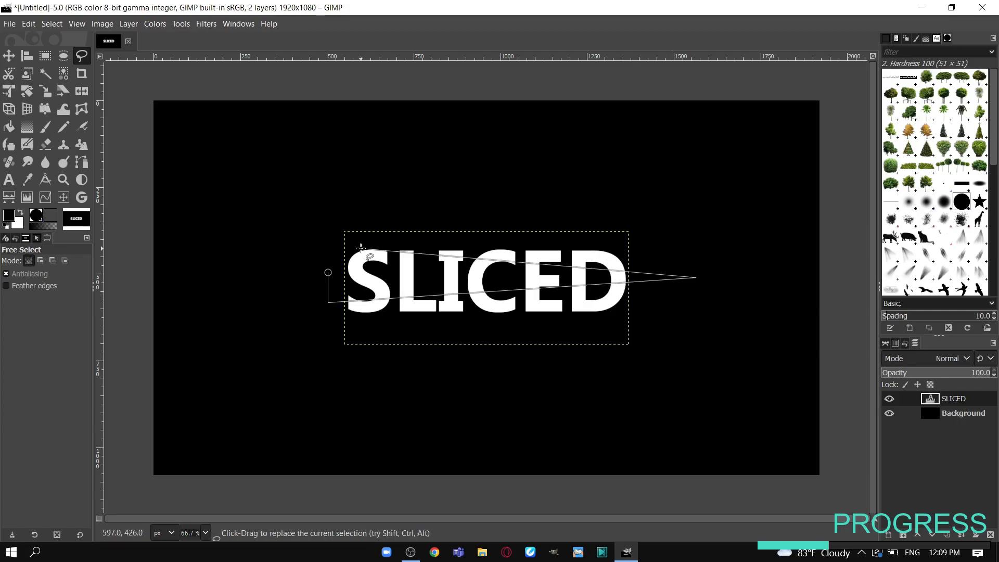
pyautogui.click(328, 272)
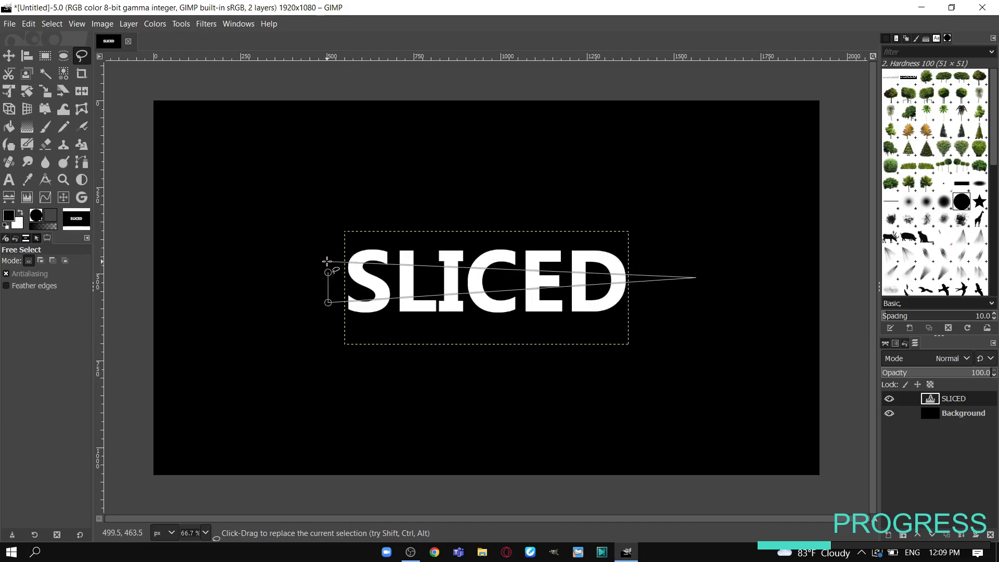
pyautogui.moveTo(326, 268); pyautogui.dragTo(325, 263)
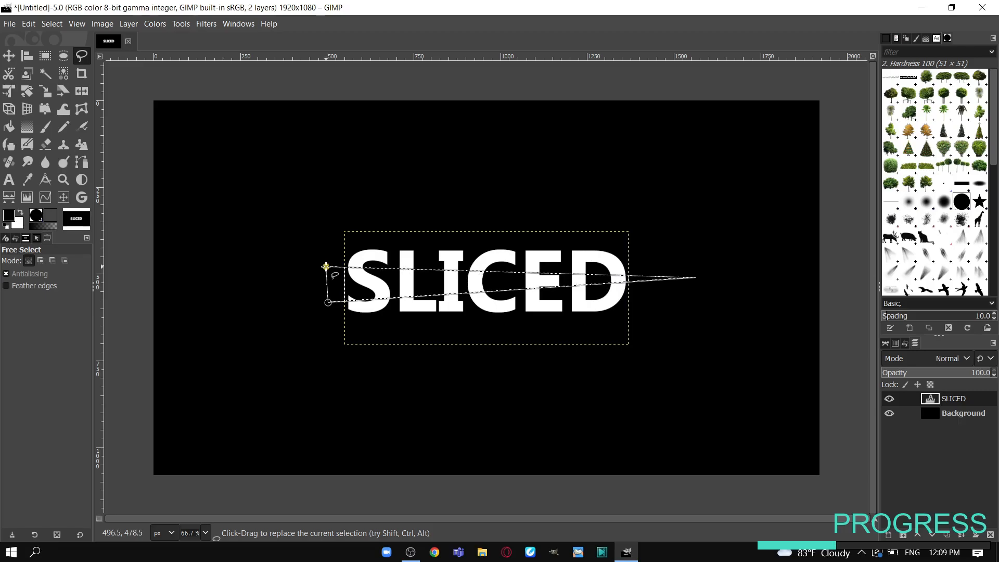
pyautogui.press('Return')
# Step: Copy the wedge-shaped slice of the letters and clear it from the SLICED layer
pyautogui.click(23, 26)
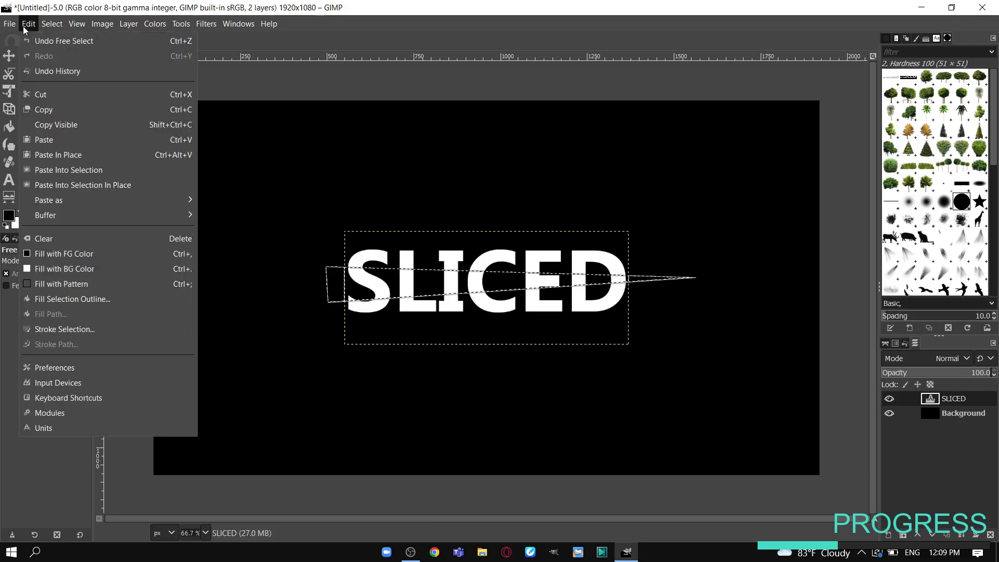
pyautogui.click(103, 114)
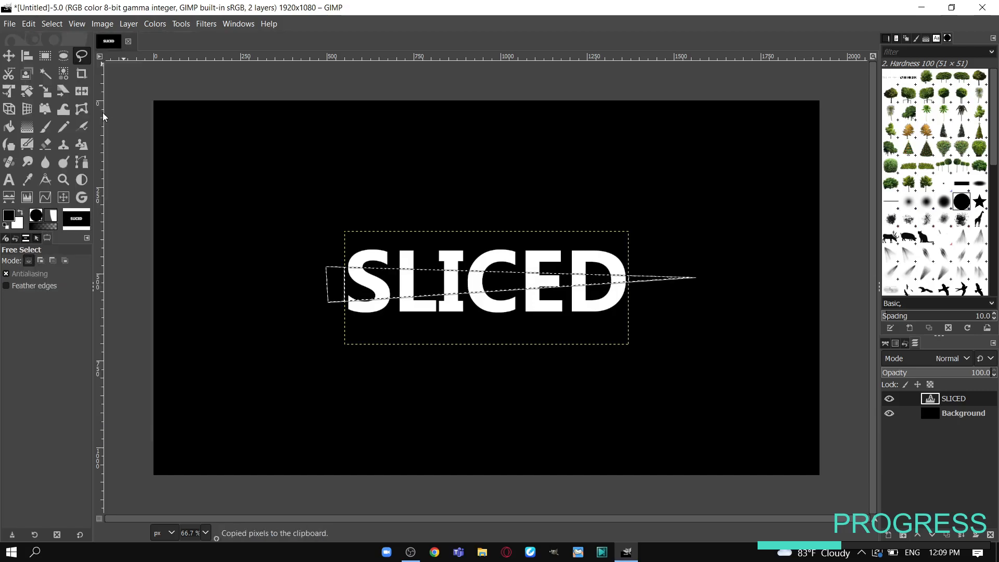
pyautogui.press('Delete')
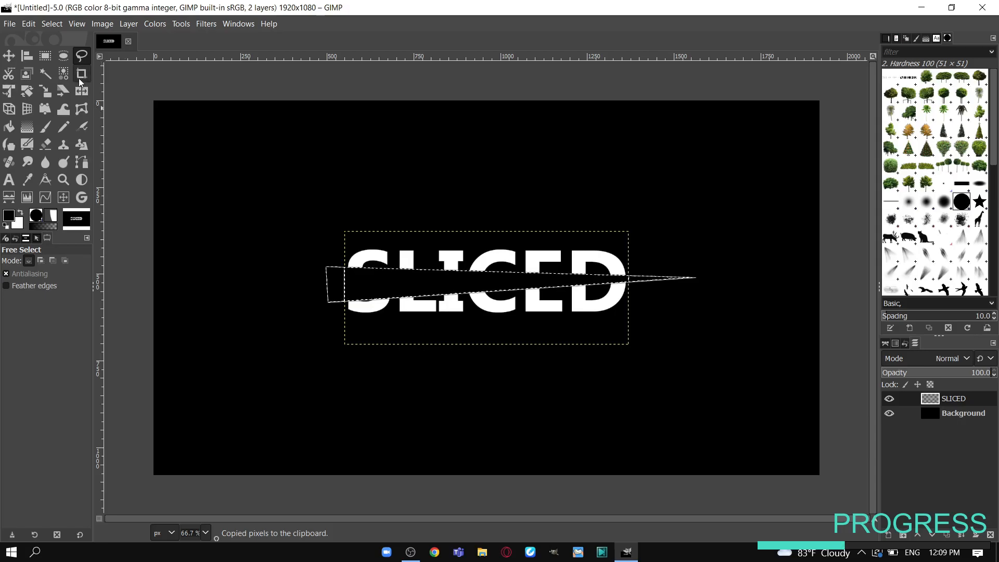
# Step: Paste the copied slice as a new layer, place it beneath the SLICED layer and remove the selection
pyautogui.click(29, 24)
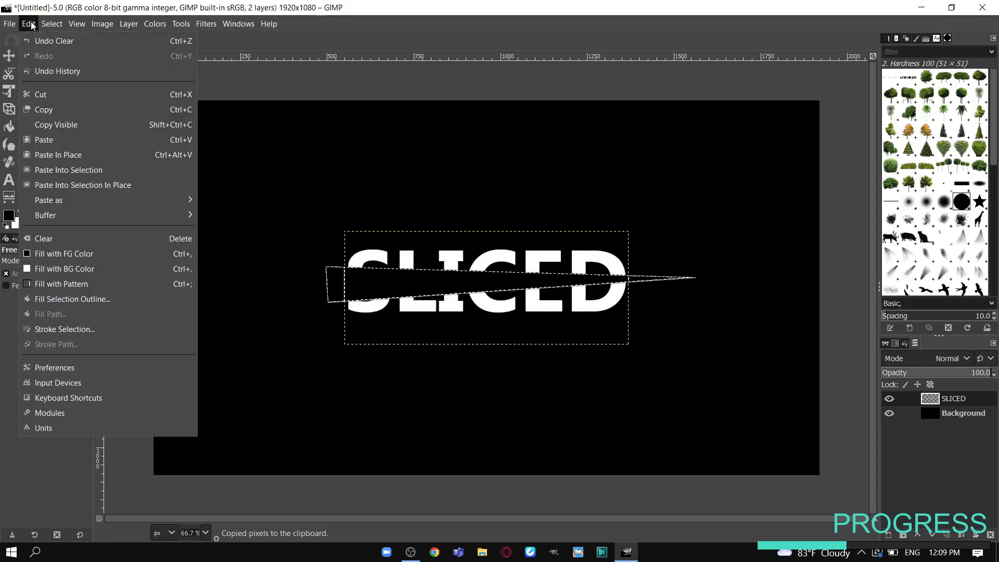
pyautogui.moveTo(124, 202)
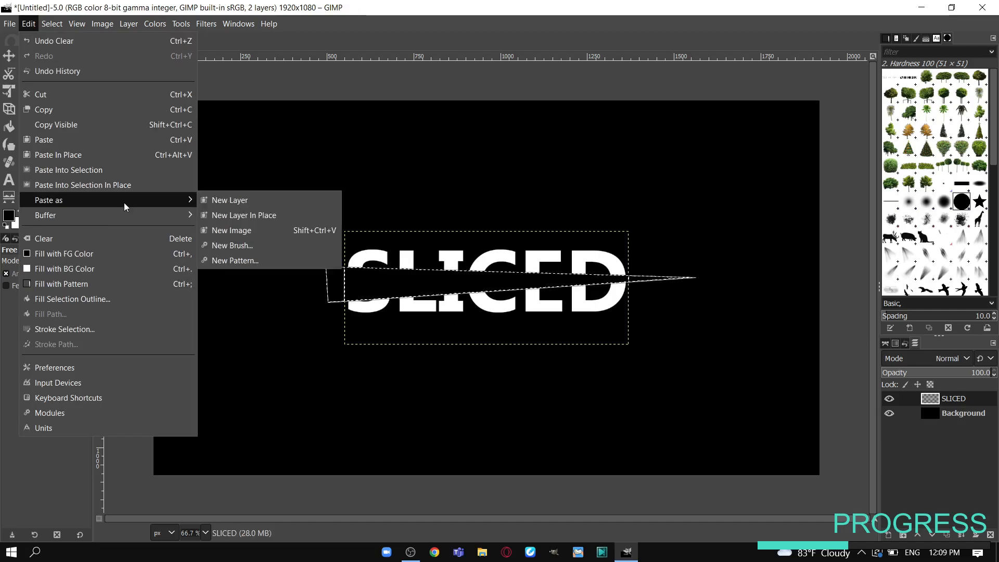
pyautogui.click(233, 200)
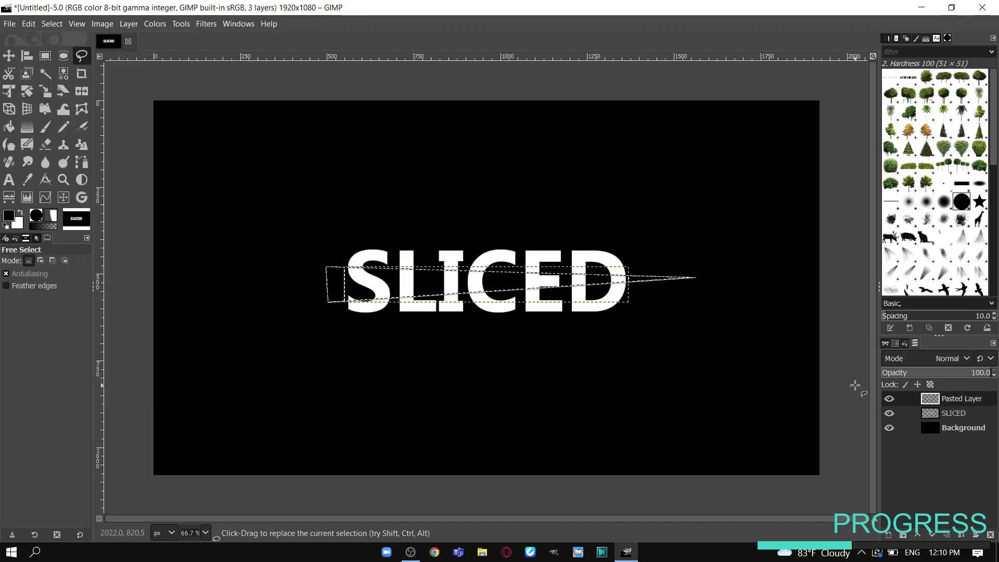
pyautogui.moveTo(960, 401); pyautogui.dragTo(961, 416)
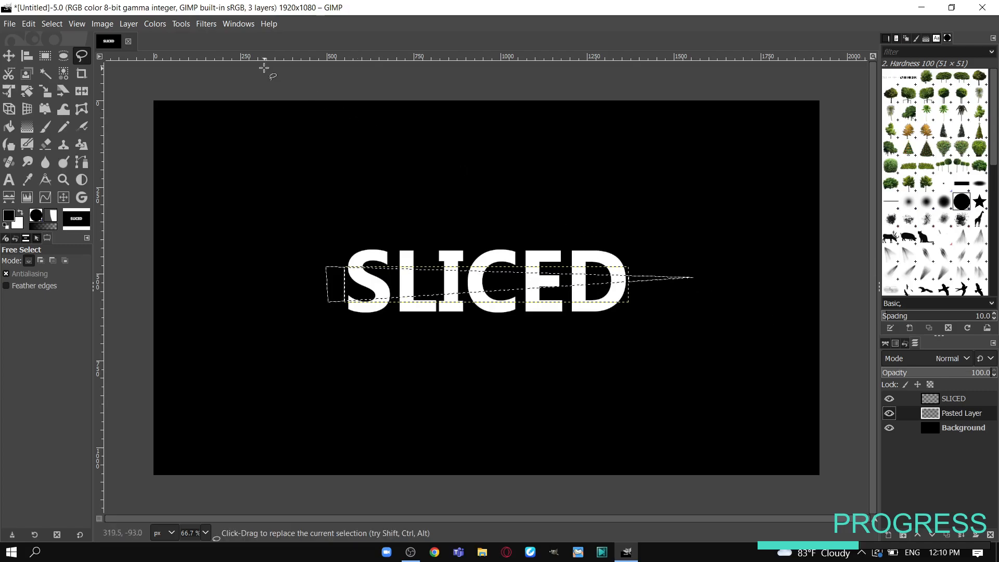
pyautogui.click(52, 23)
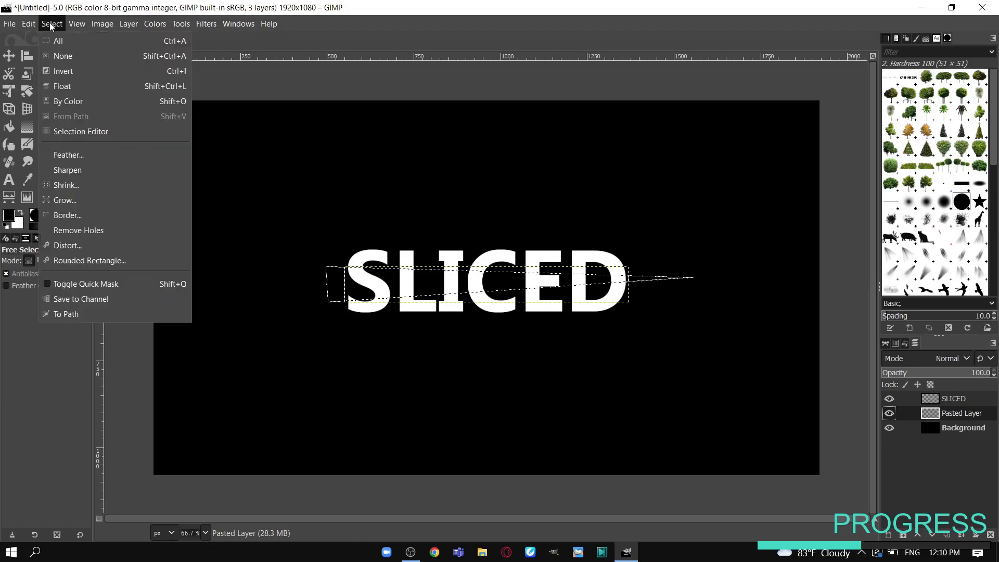
pyautogui.click(61, 57)
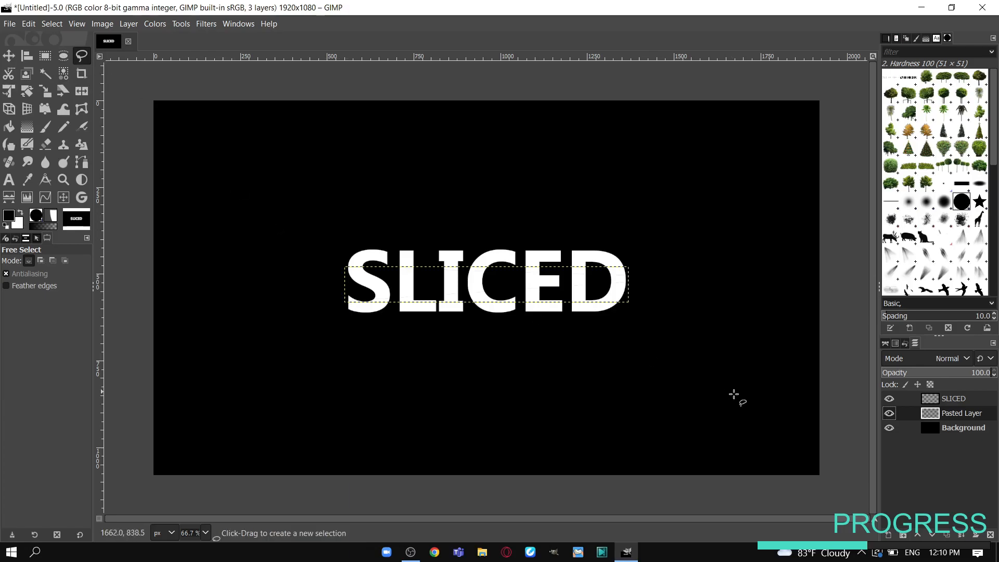
# Step: Hide the pasted slice layer and, on the SLICED layer, outline the lower part of the letters with Free Select along the cut's bottom edge
pyautogui.click(889, 413)
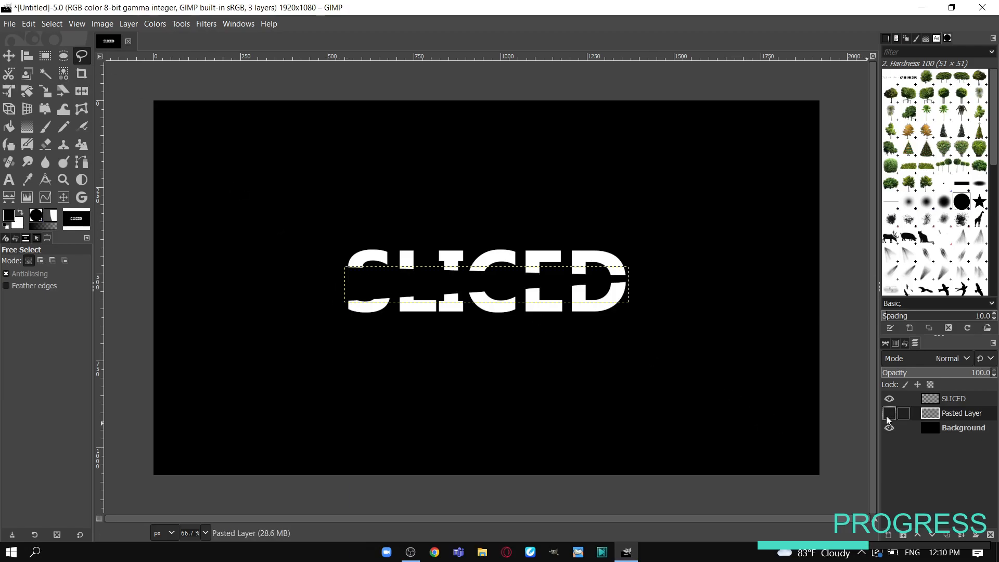
pyautogui.click(945, 399)
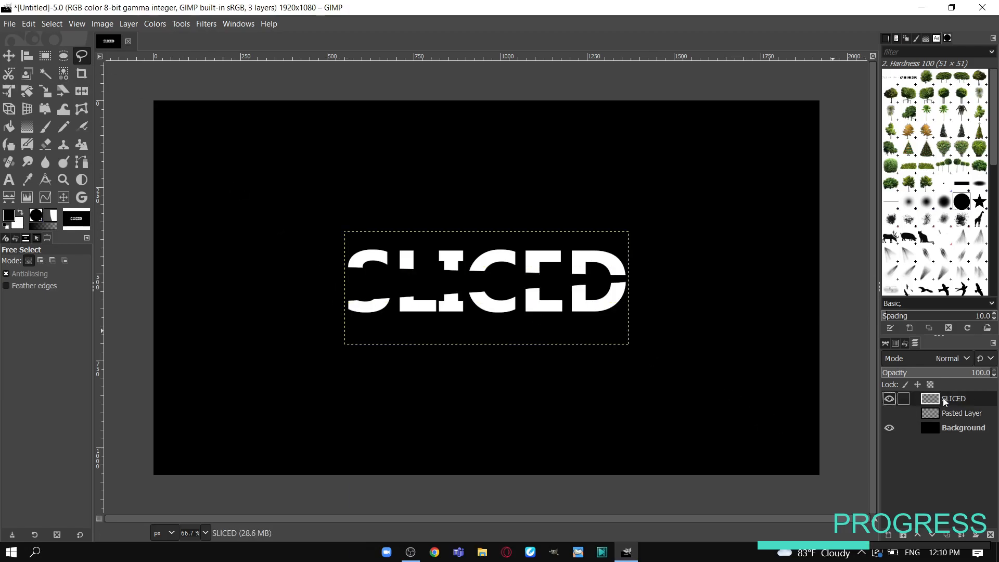
pyautogui.click(635, 281)
pyautogui.click(638, 348)
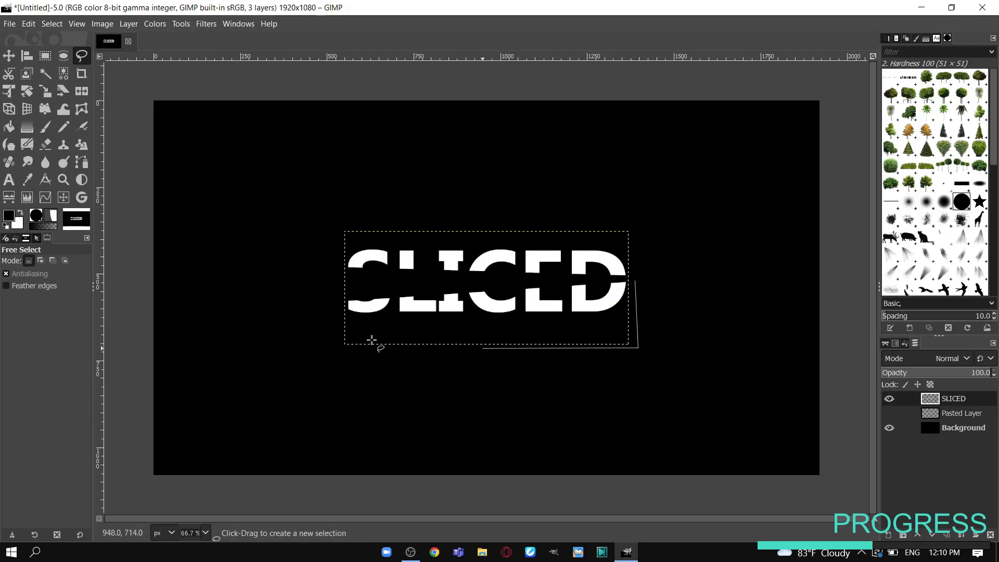
pyautogui.click(301, 355)
pyautogui.click(304, 303)
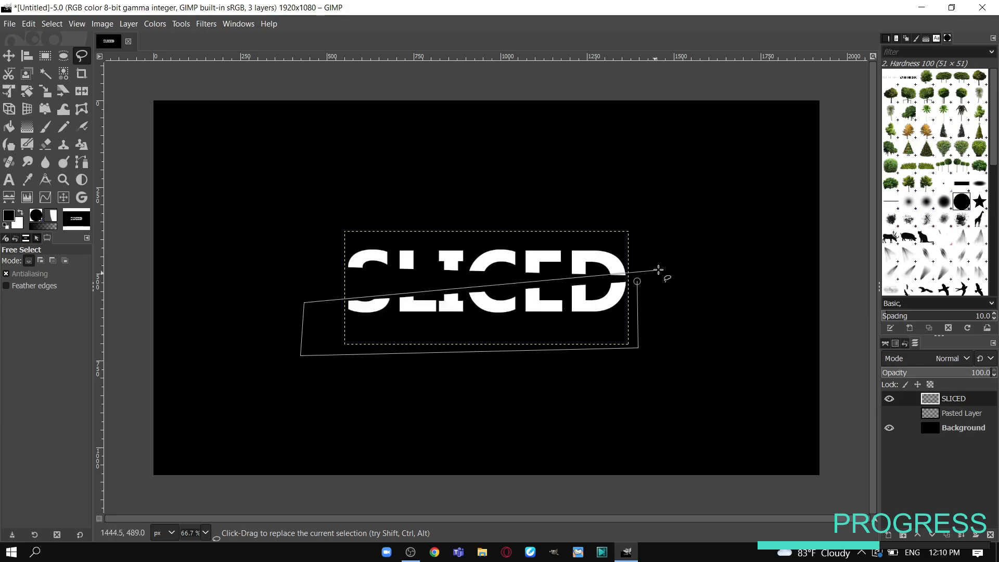
pyautogui.click(637, 282)
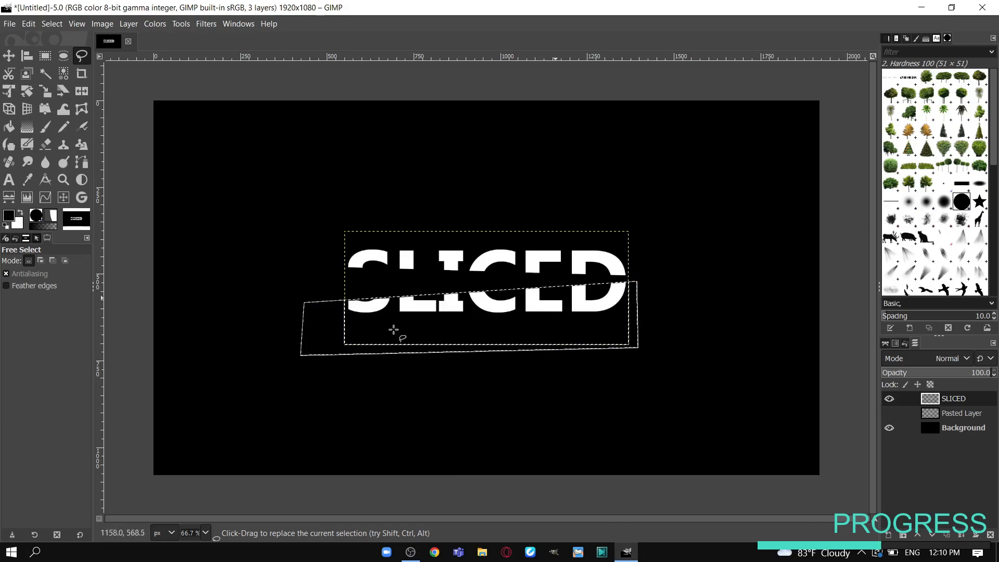
pyautogui.scroll(1, 346, 298)
pyautogui.scroll(3, 346, 298)
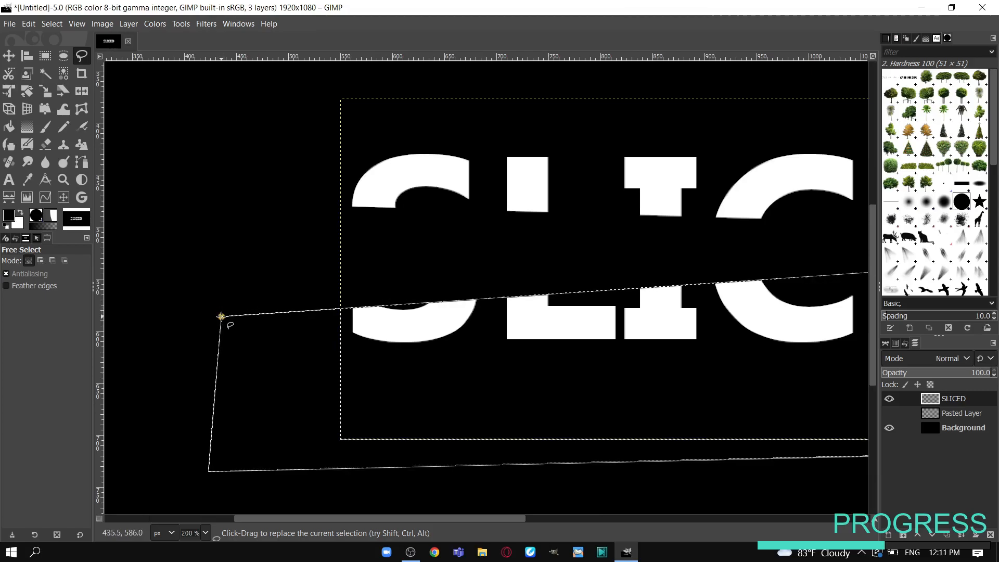
pyautogui.click(664, 319)
pyautogui.scroll(-1, 665, 320)
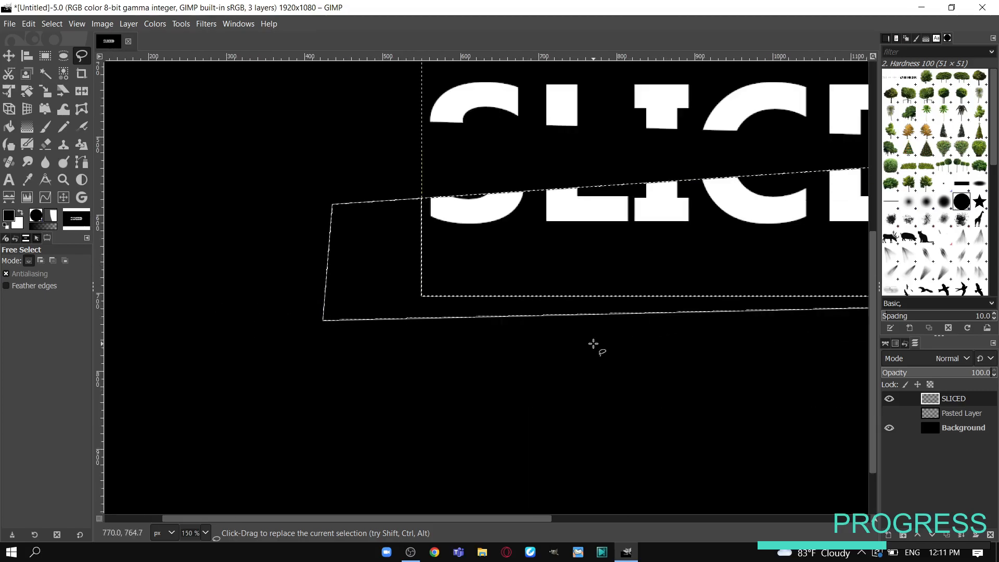
# Step: Copy the selected lower part of the letters and paste it as a new layer at the same place
pyautogui.scroll(-1, 596, 446)
pyautogui.moveTo(539, 515); pyautogui.dragTo(587, 516)
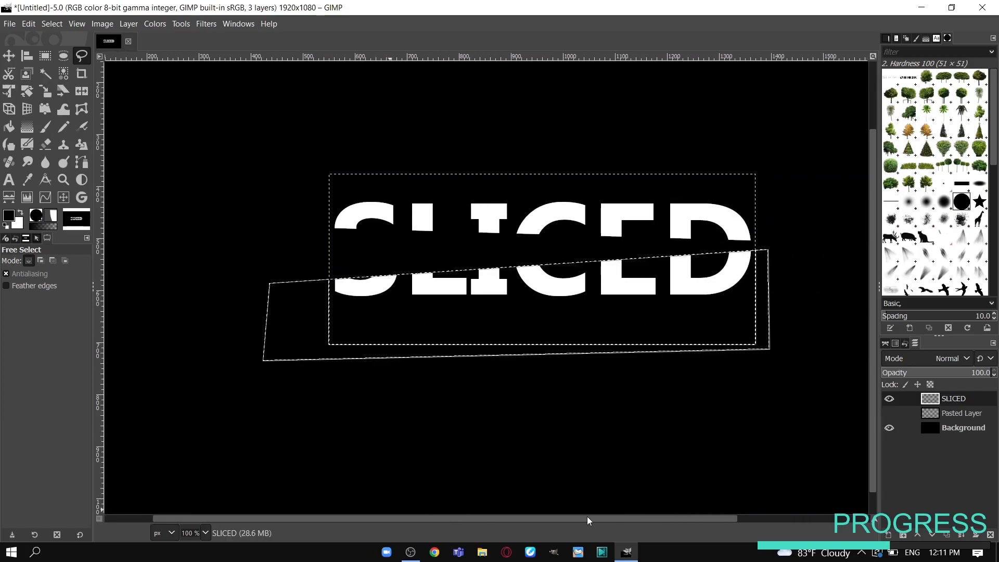
pyautogui.click(29, 24)
pyautogui.click(44, 110)
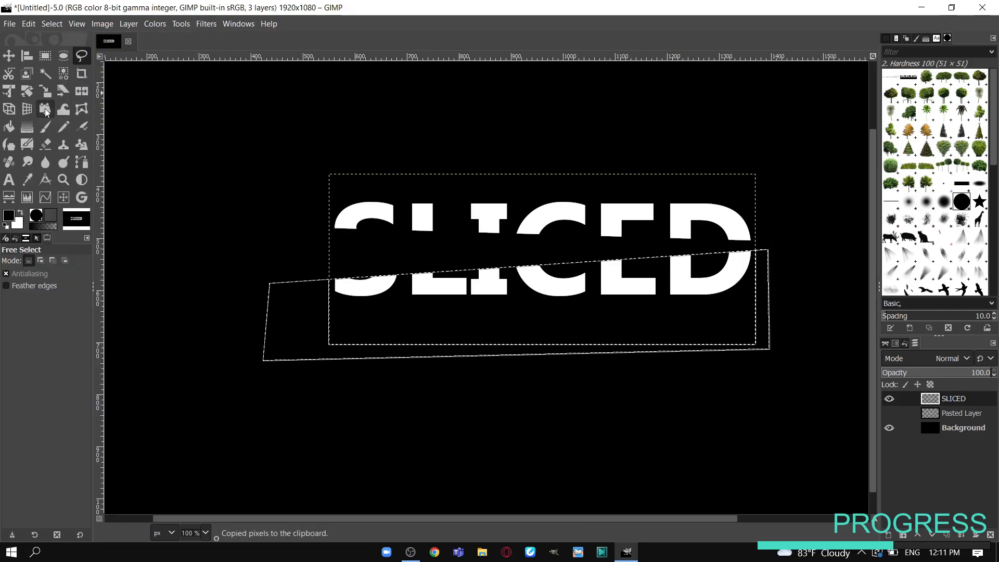
pyautogui.click(29, 24)
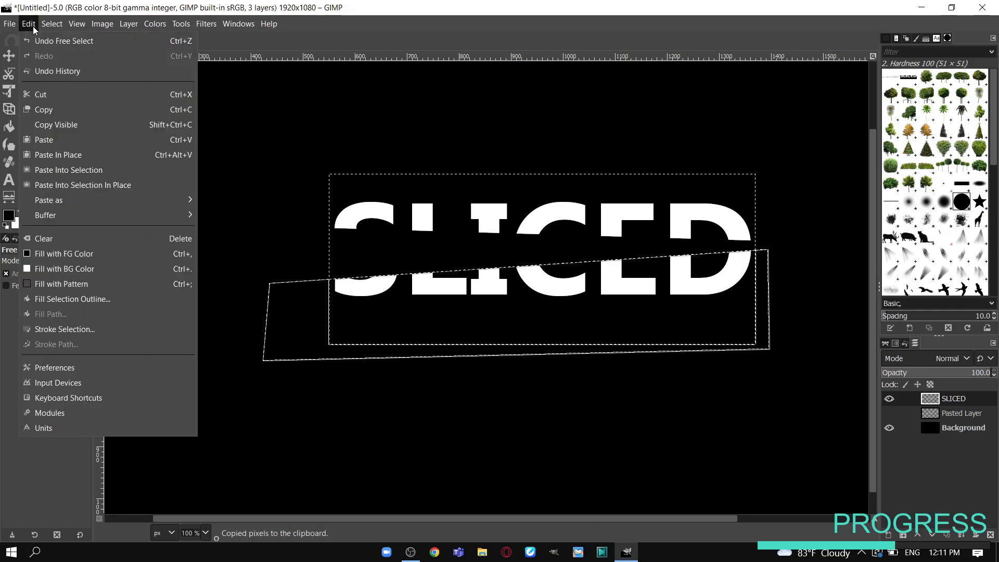
pyautogui.moveTo(88, 203)
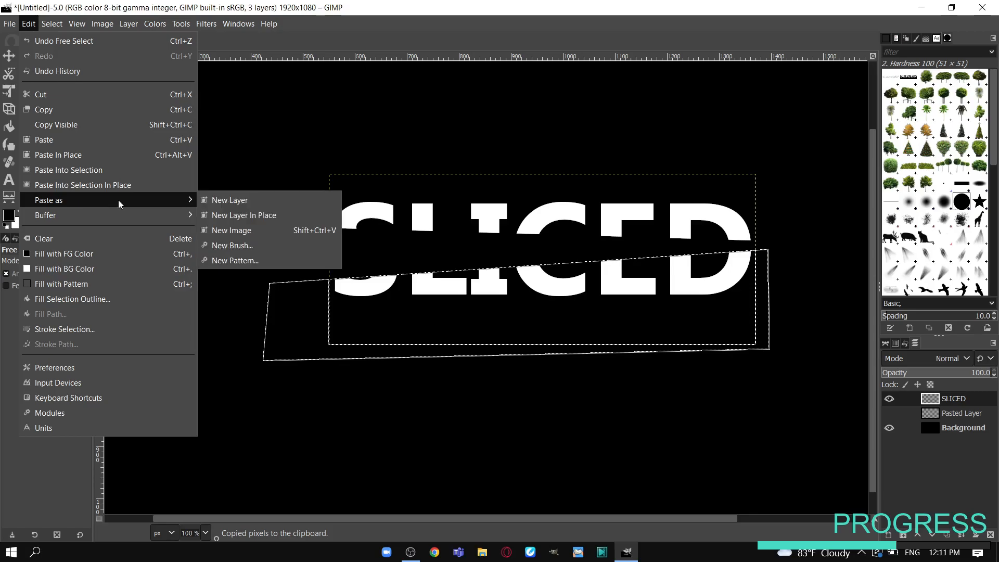
pyautogui.click(221, 208)
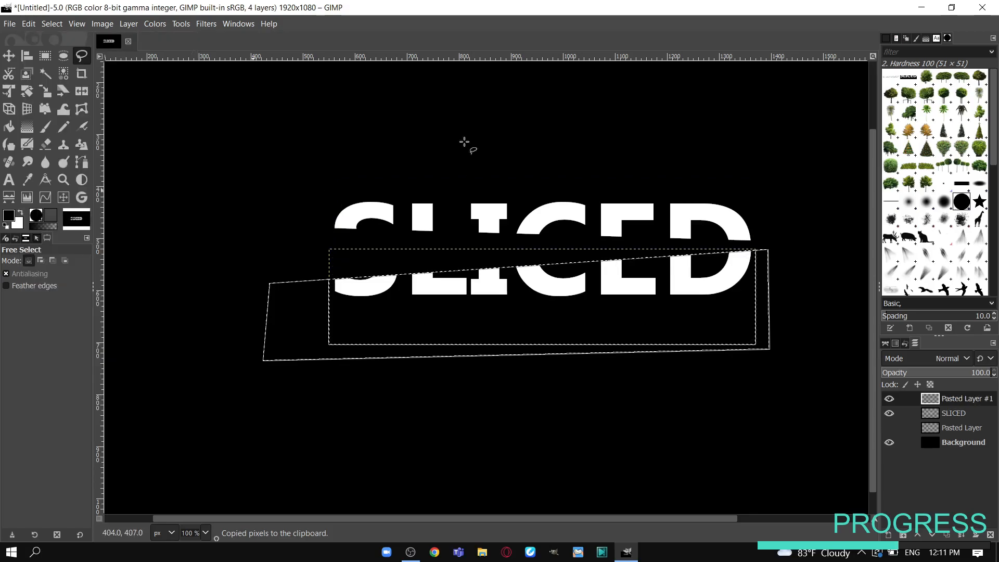
# Step: Clear the selected lower part of the letters from the SLICED layer and remove the selection
pyautogui.click(952, 415)
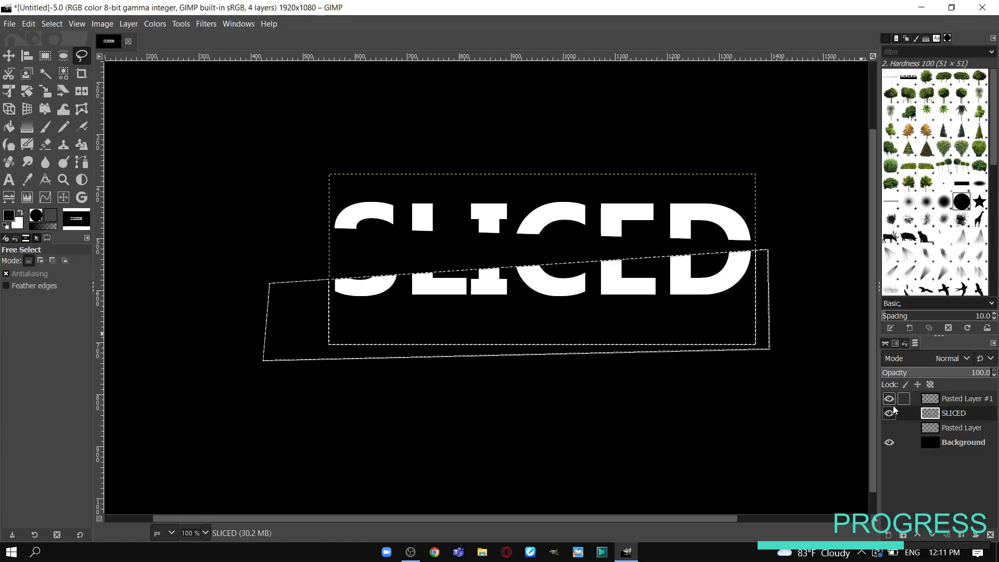
pyautogui.click(52, 23)
pyautogui.click(60, 56)
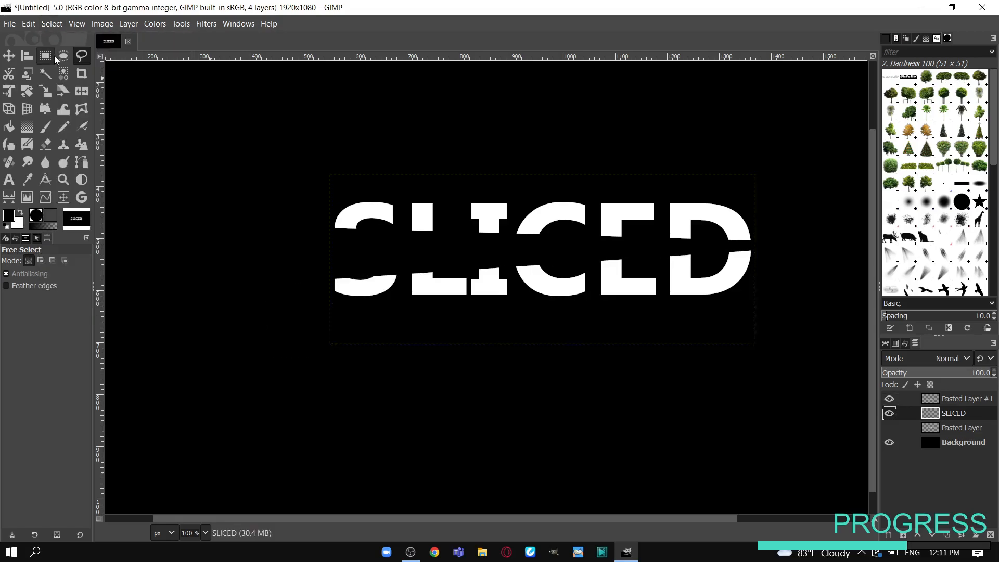
# Step: Hide Pasted Layer #1 and erase the leftover specks along the lower cut on the SLICED layer, using an eraser size of 34
pyautogui.click(890, 400)
pyautogui.click(889, 401)
pyautogui.click(890, 401)
pyautogui.click(889, 401)
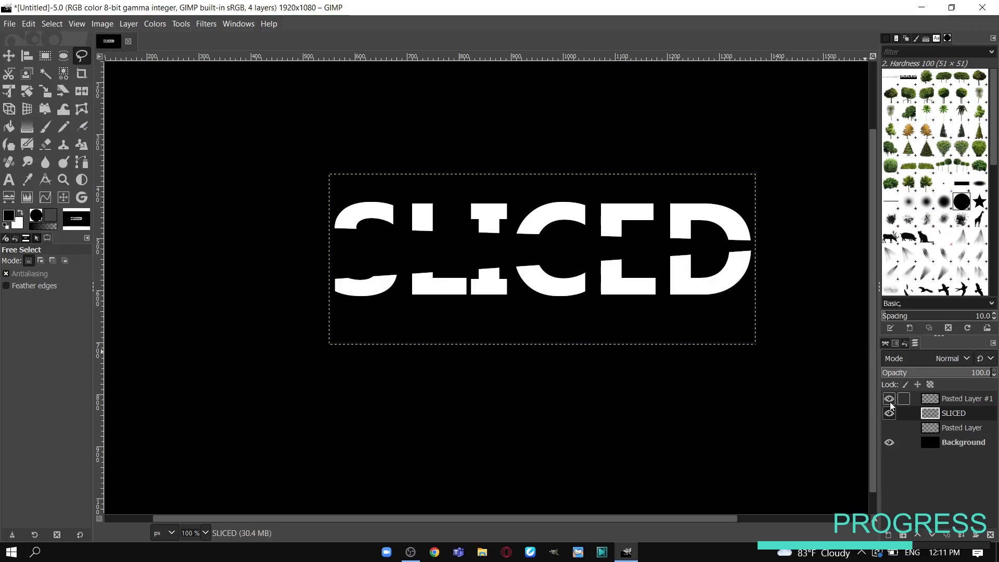
pyautogui.click(889, 400)
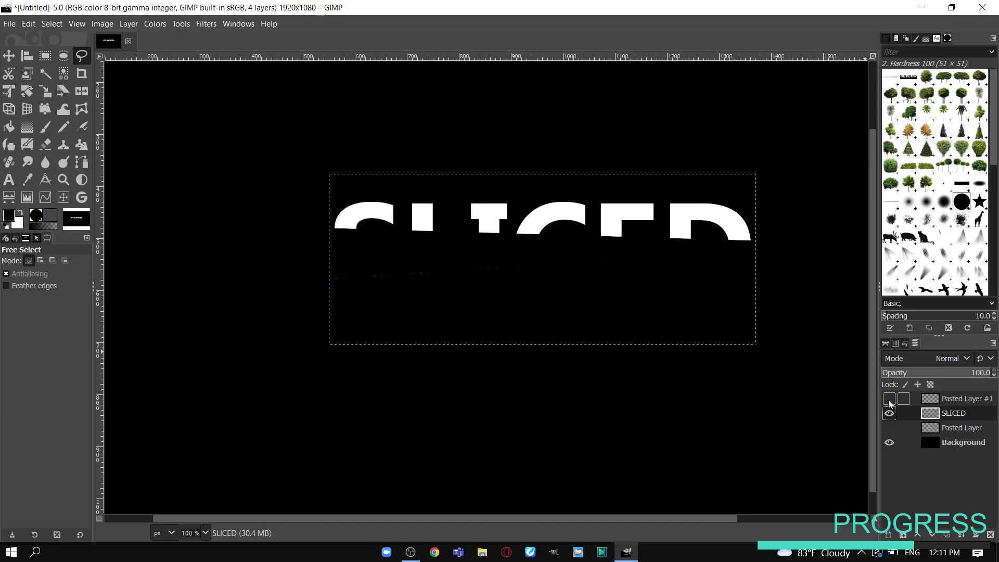
pyautogui.click(45, 144)
pyautogui.moveTo(337, 279)
pyautogui.mouseDown()
pyautogui.moveTo(415, 266)
pyautogui.moveTo(393, 276)
pyautogui.mouseUp()
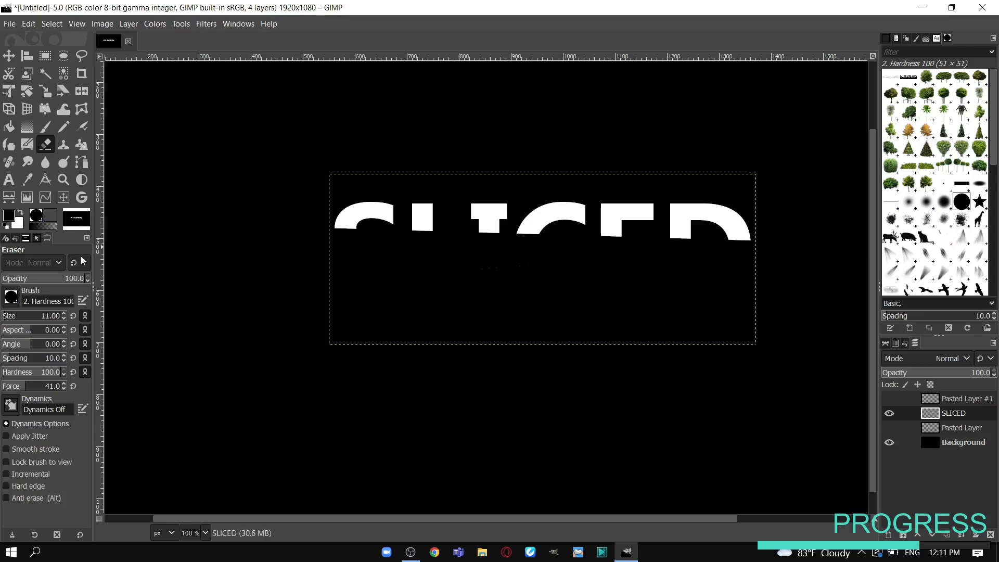
pyautogui.click(9, 317)
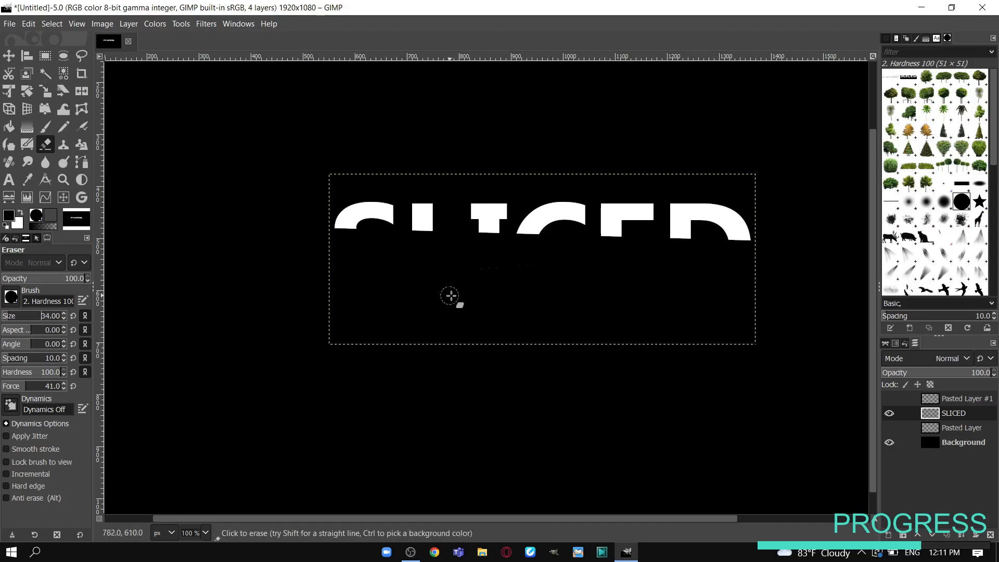
pyautogui.moveTo(528, 265); pyautogui.dragTo(449, 279)
pyautogui.moveTo(617, 266); pyautogui.dragTo(602, 270)
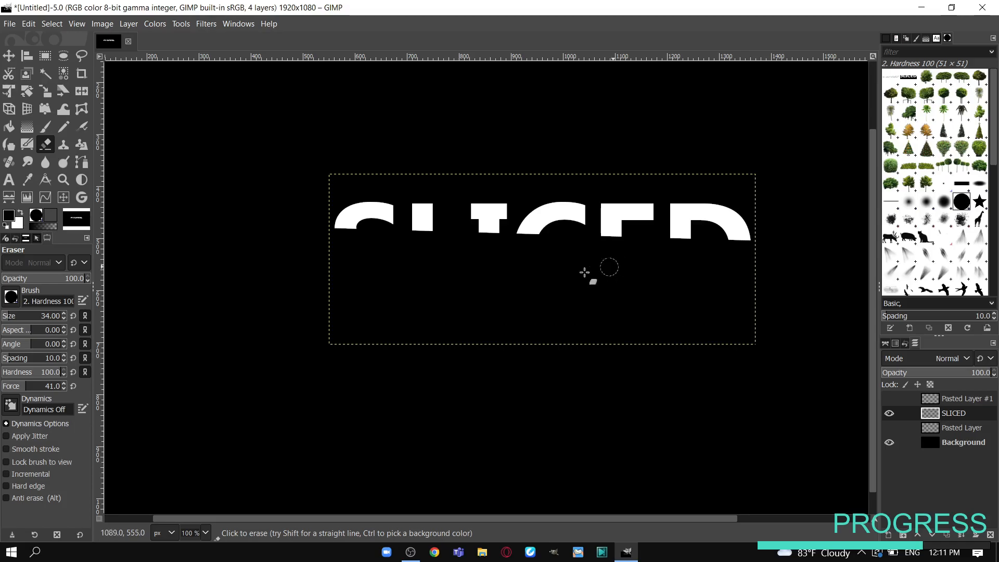
# Step: Show both pasted layers and shift the middle slice on Pasted Layer slightly to the right with the Move tool
pyautogui.click(12, 60)
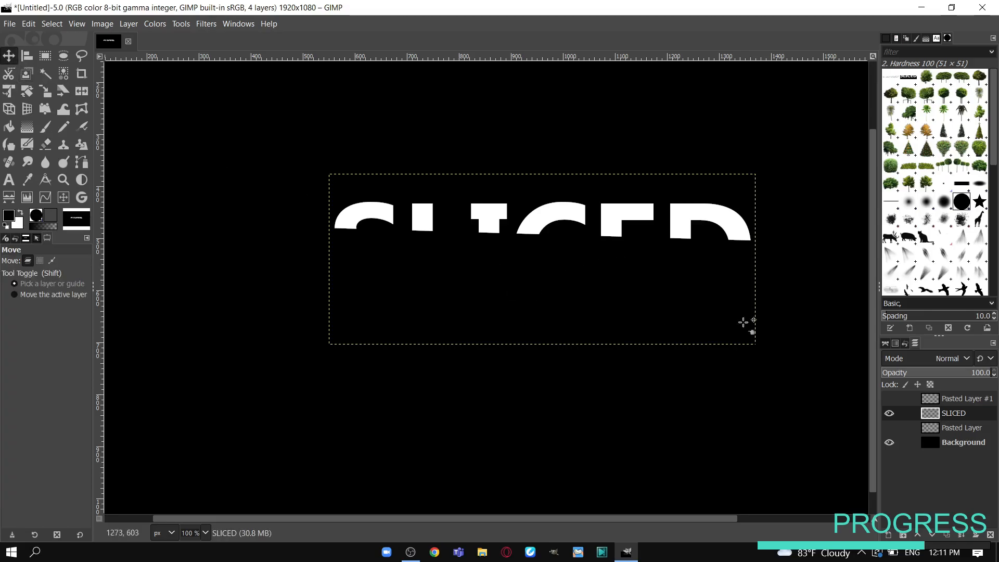
pyautogui.click(889, 399)
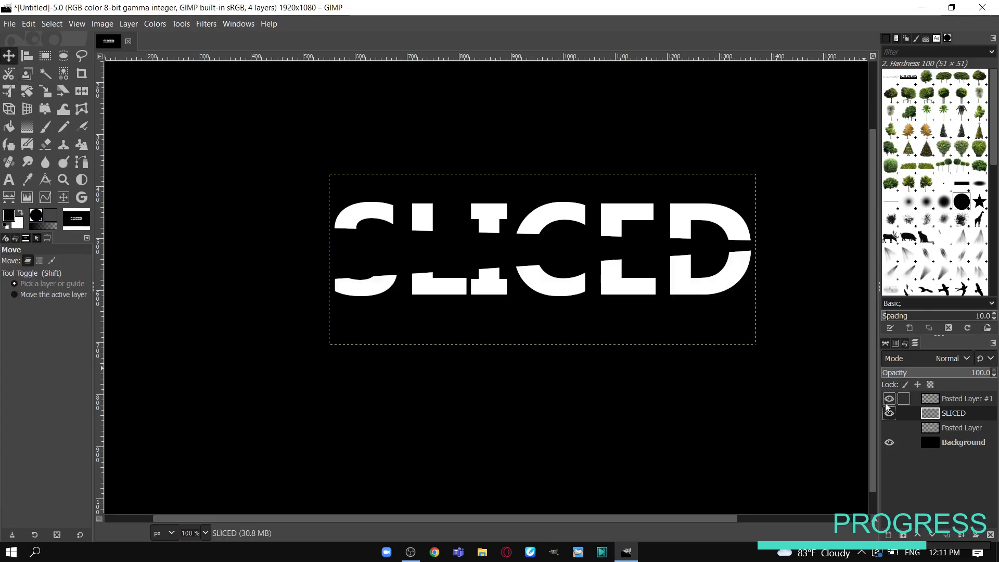
pyautogui.click(888, 427)
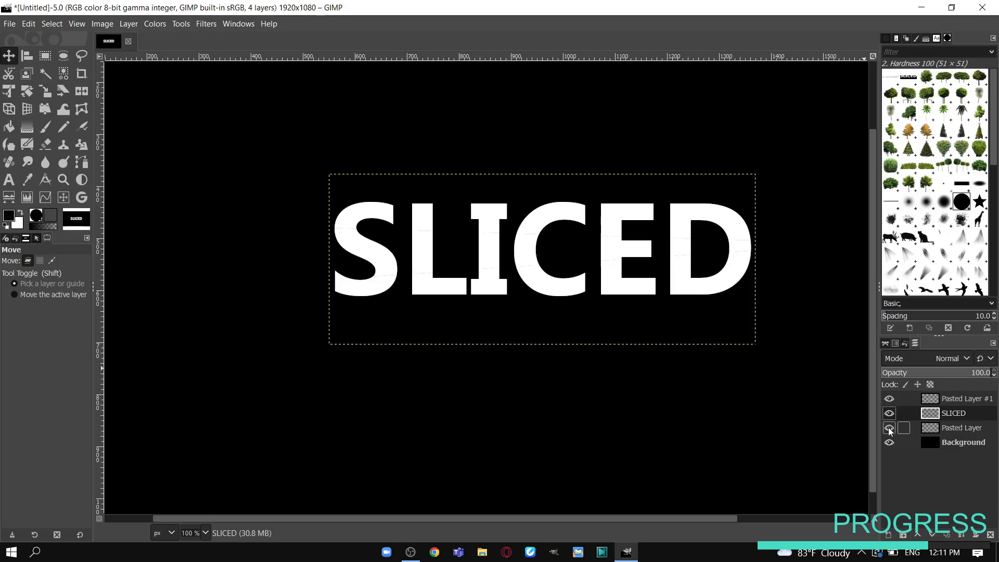
pyautogui.click(960, 429)
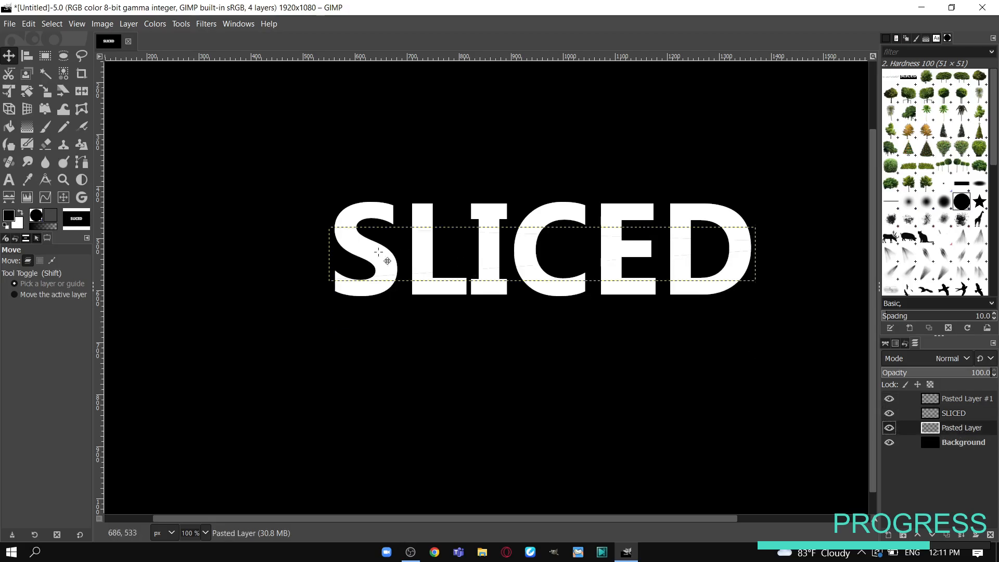
pyautogui.moveTo(423, 252); pyautogui.dragTo(426, 253)
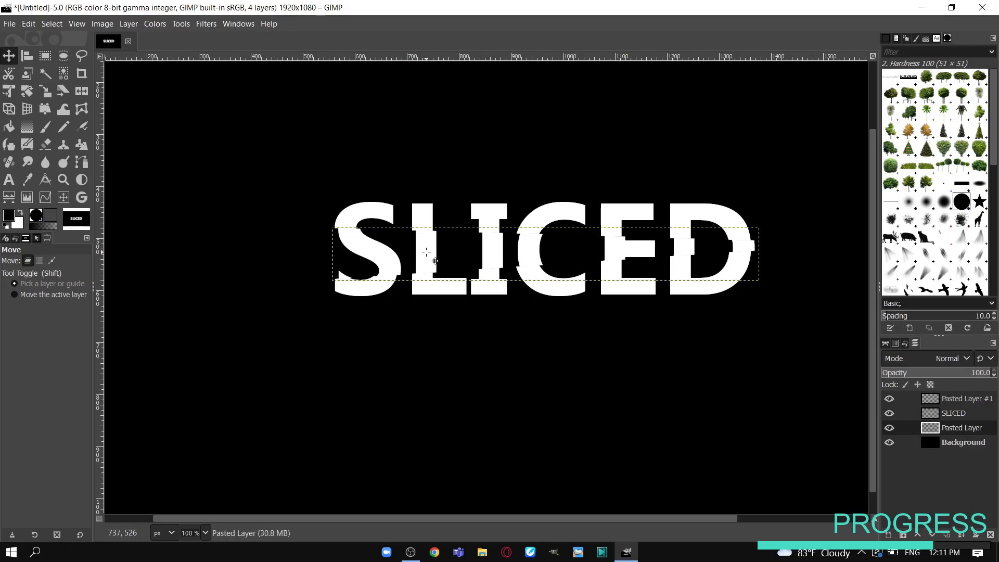
# Step: Move the lower letter piece slightly down and the upper piece slightly up to open thin gaps around the middle slice
pyautogui.click(939, 402)
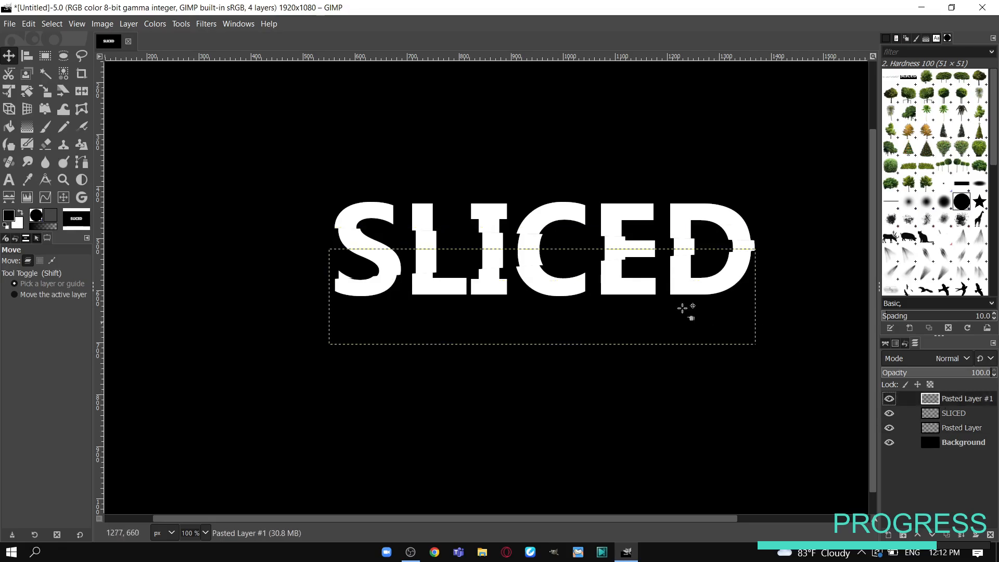
pyautogui.moveTo(636, 286); pyautogui.dragTo(637, 287)
pyautogui.moveTo(610, 221); pyautogui.dragTo(610, 217)
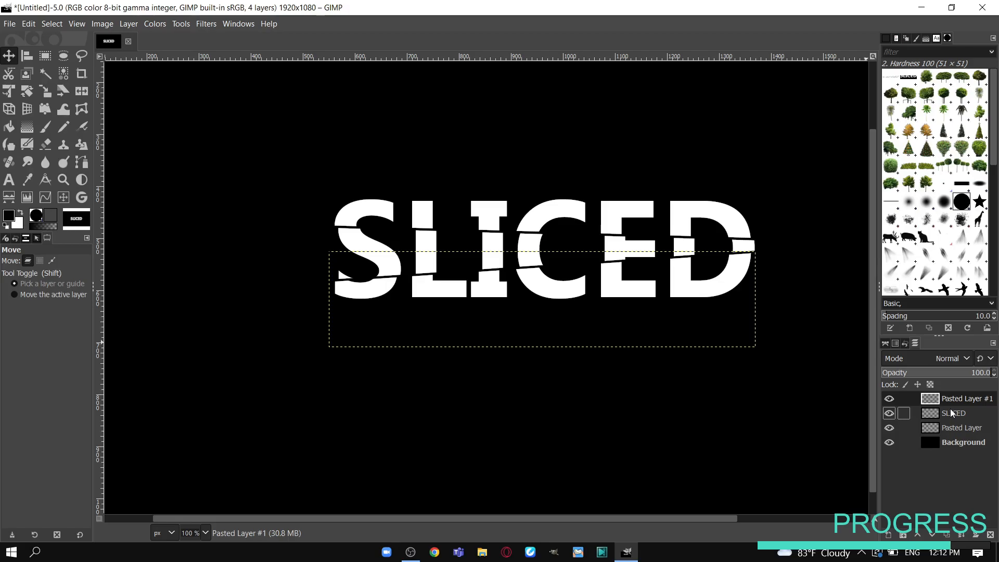
# Step: Apply a black Drop Shadow to the SLICED layer with X and Y offsets of 20, blur radius 10 and opacity 0.600
pyautogui.click(951, 413)
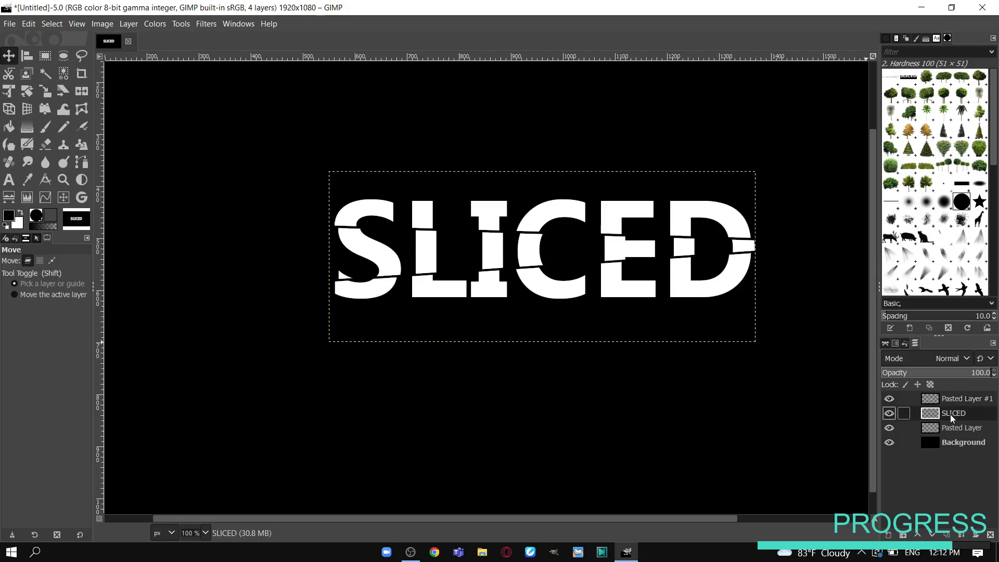
pyautogui.click(215, 26)
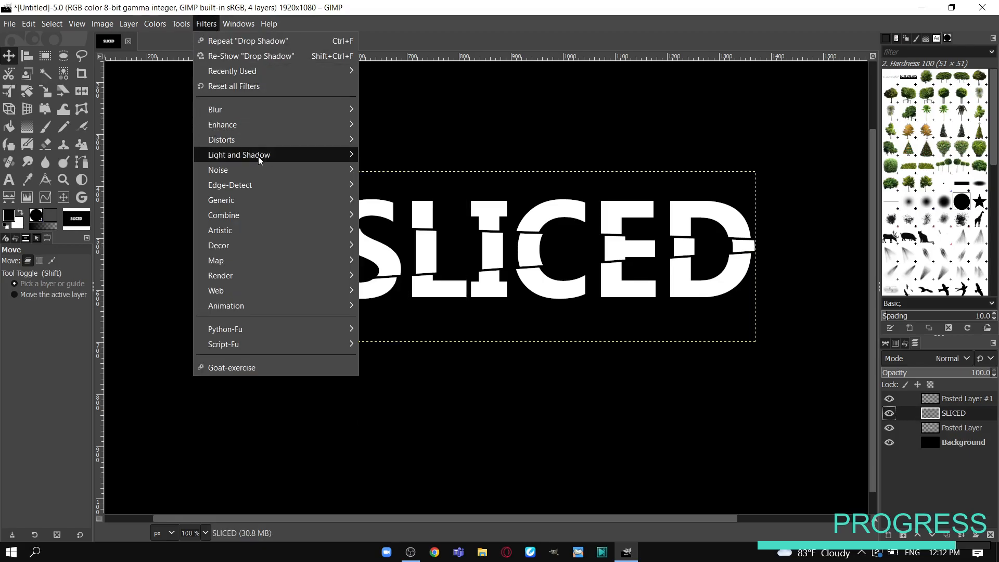
pyautogui.moveTo(336, 156)
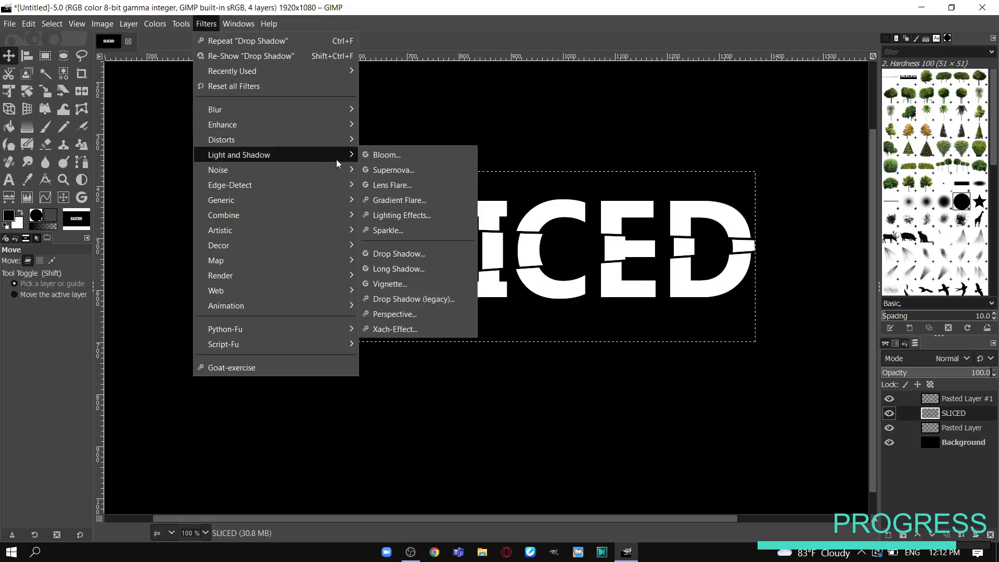
pyautogui.click(389, 254)
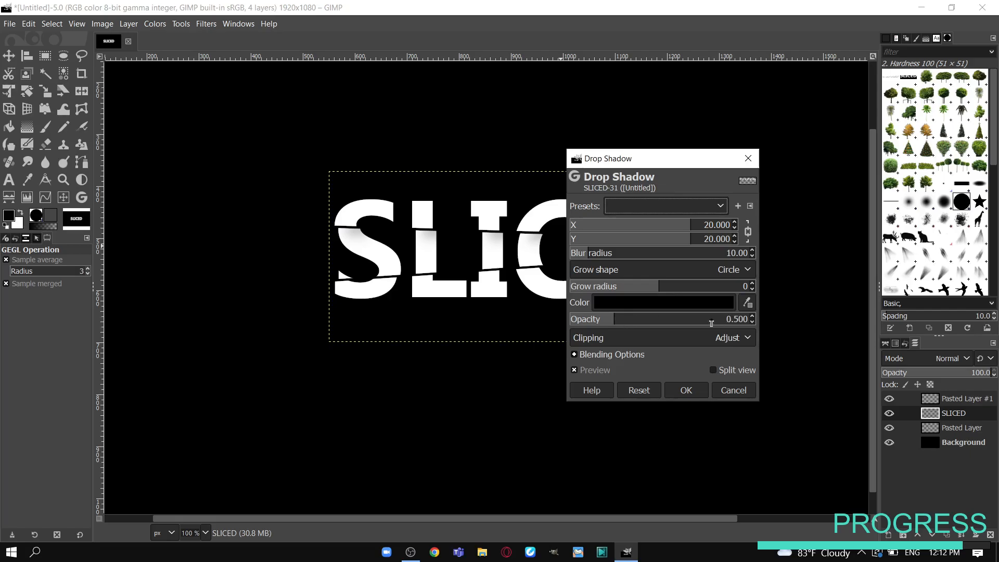
pyautogui.click(742, 323)
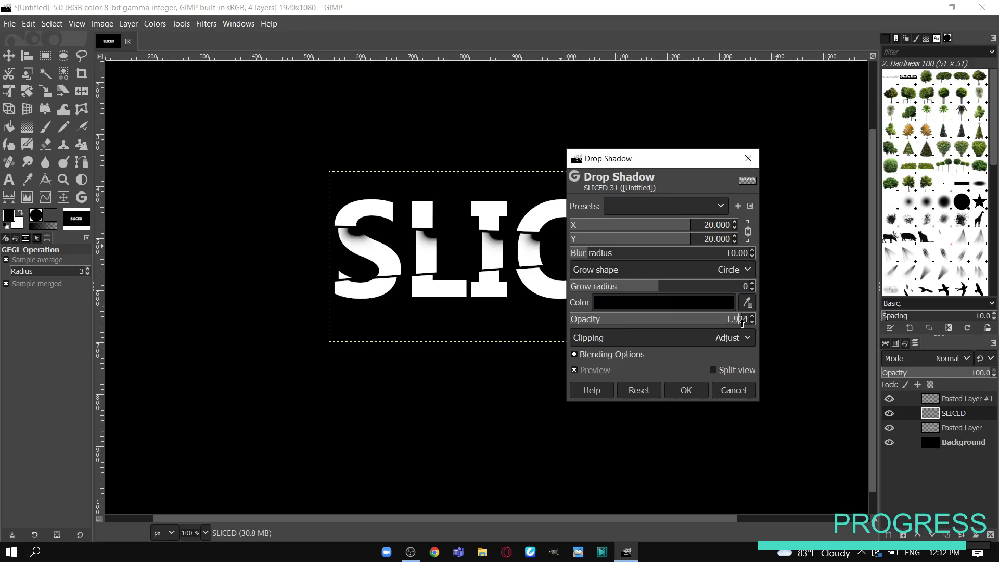
pyautogui.press('BackSpace')
pyautogui.press('BackSpace')
pyautogui.press('BackSpace')
pyautogui.press('BackSpace')
pyautogui.press('BackSpace')
pyautogui.write('0.600')
pyautogui.press('Return')
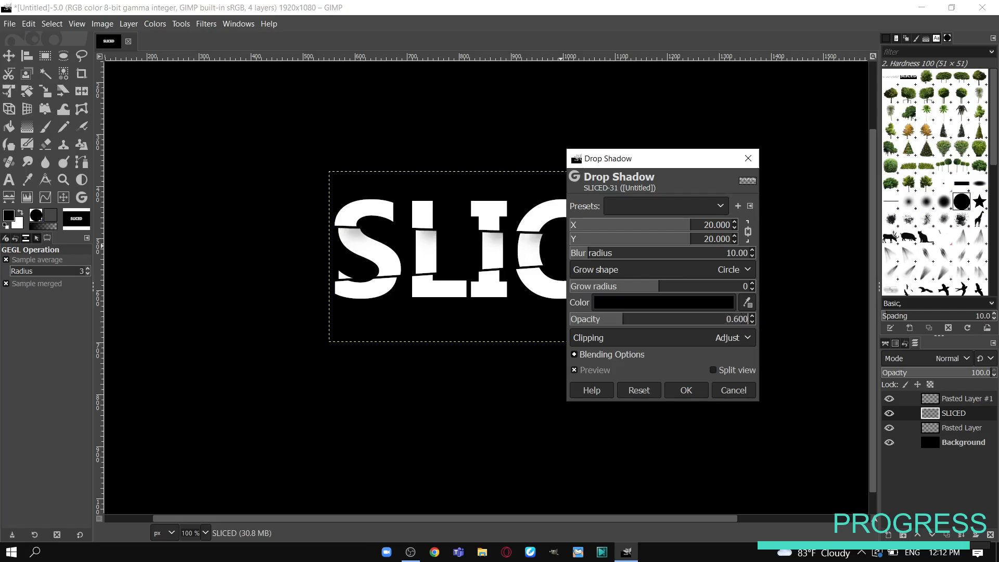
pyautogui.click(686, 390)
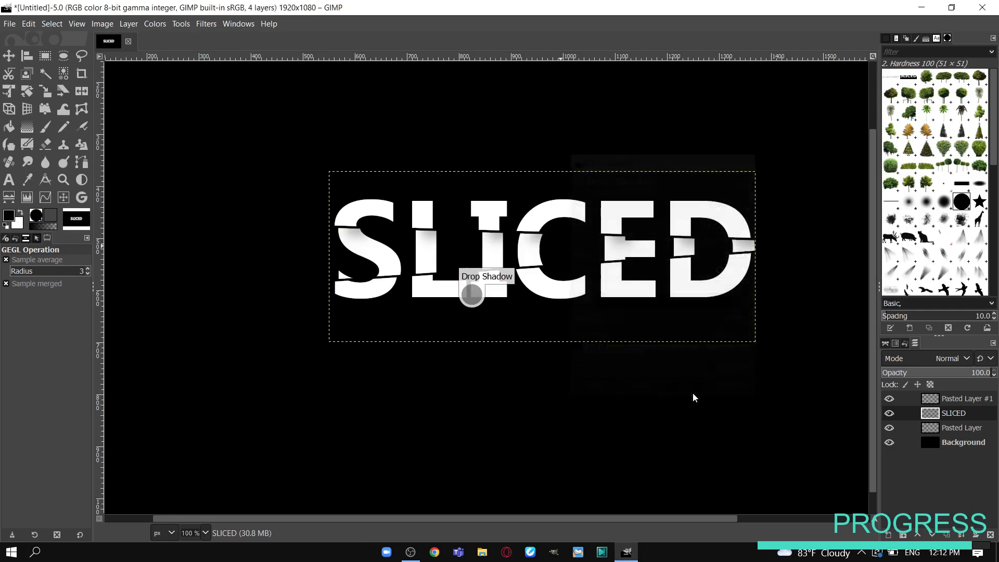
# Step: Start a Drop Shadow on Pasted Layer #1 and set its opacity to 0.600
pyautogui.click(948, 400)
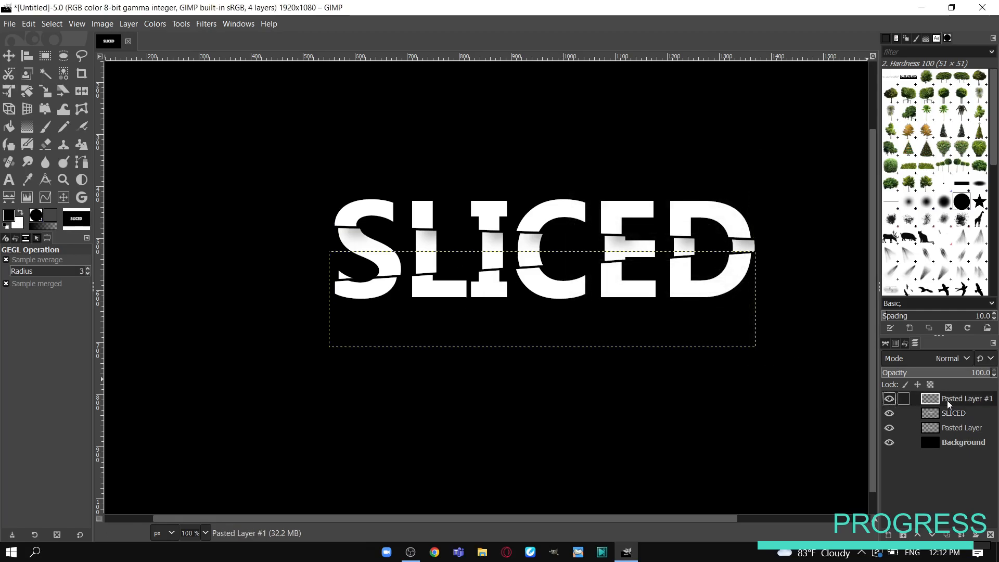
pyautogui.click(205, 23)
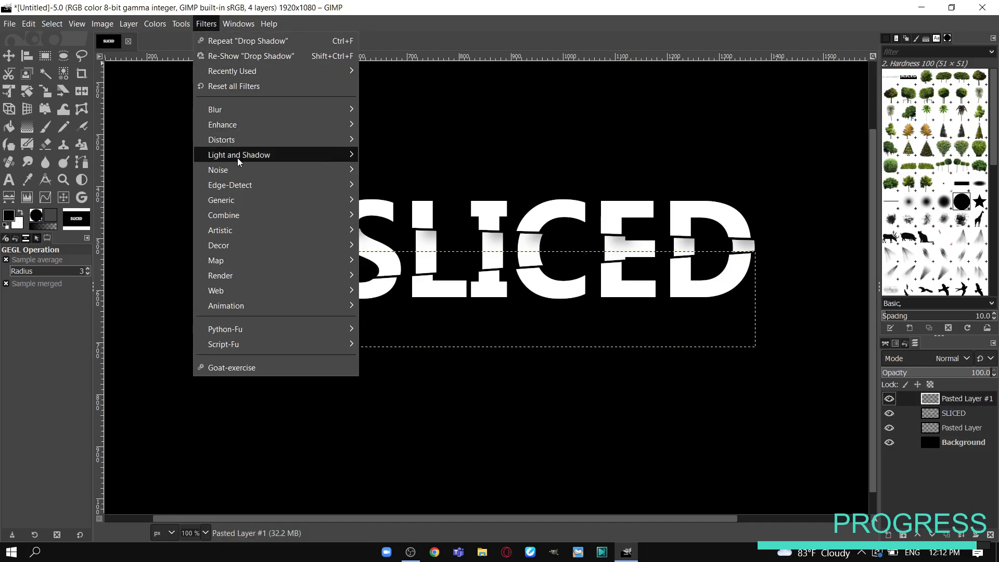
pyautogui.moveTo(237, 157)
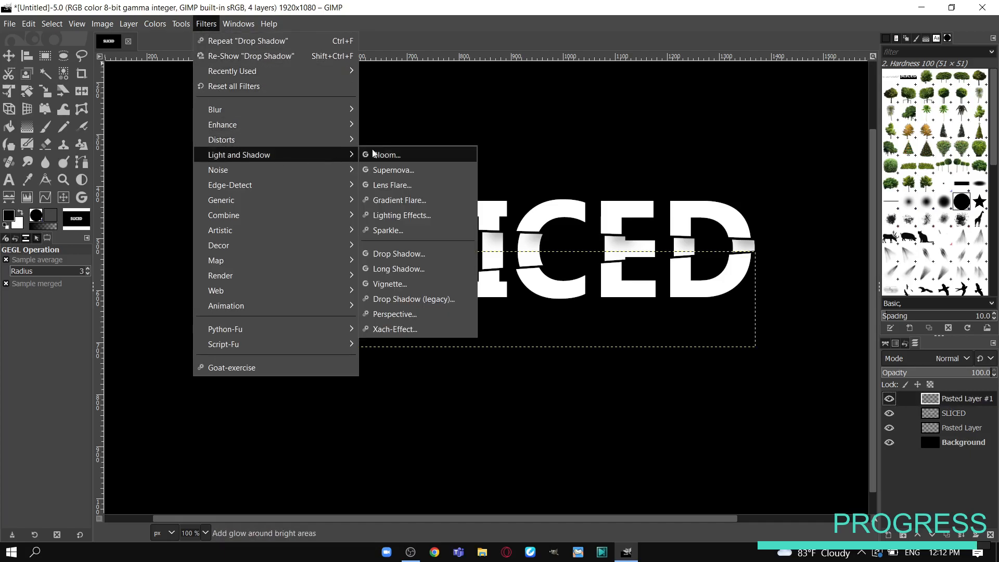
pyautogui.click(414, 255)
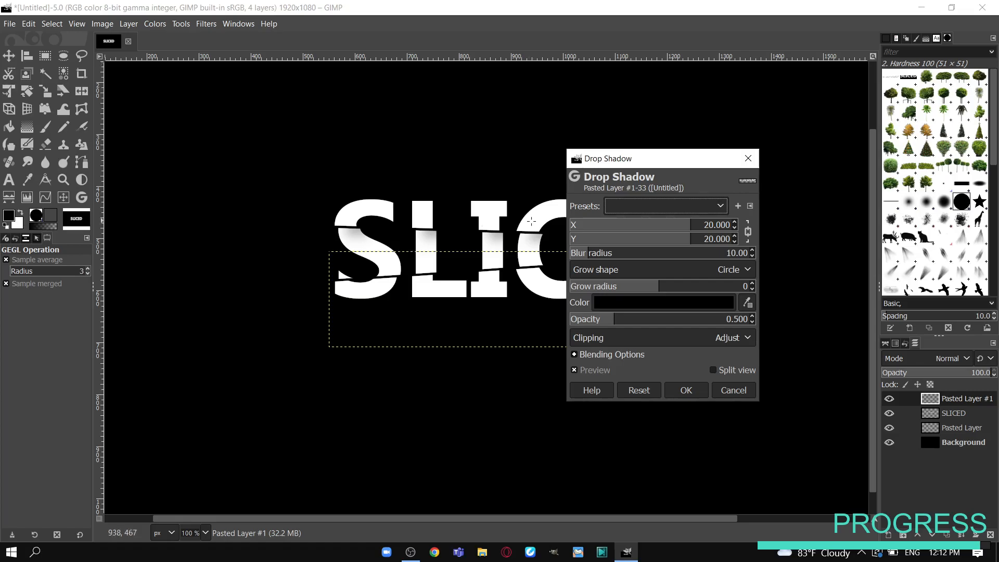
pyautogui.click(737, 323)
pyautogui.press('BackSpace')
pyautogui.press('BackSpace')
pyautogui.press('BackSpace')
pyautogui.press('BackSpace')
pyautogui.press('BackSpace')
pyautogui.write('0.600')
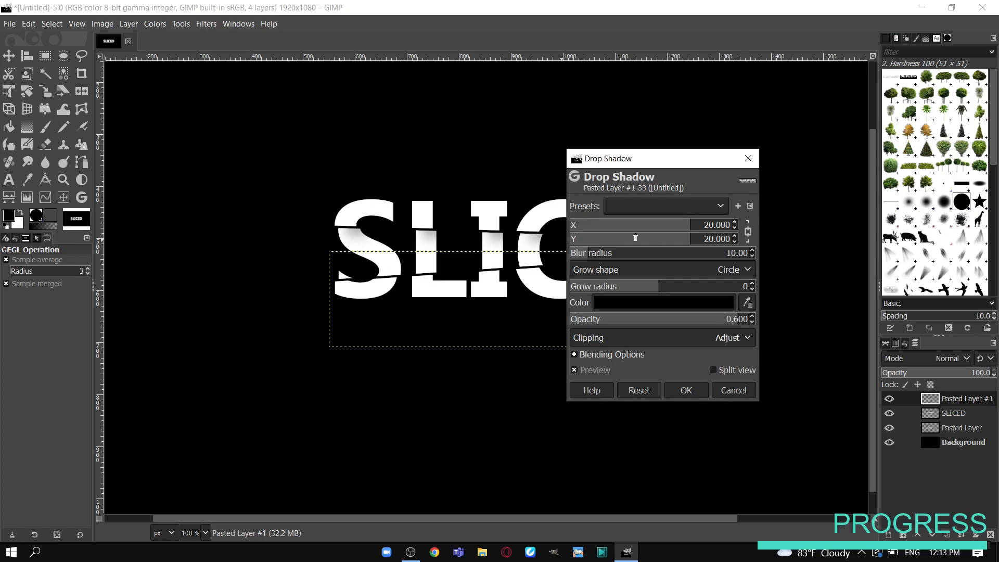
# Step: Set the lower piece's shadow offset to -32 in X and Y and apply the filter
pyautogui.click(577, 229)
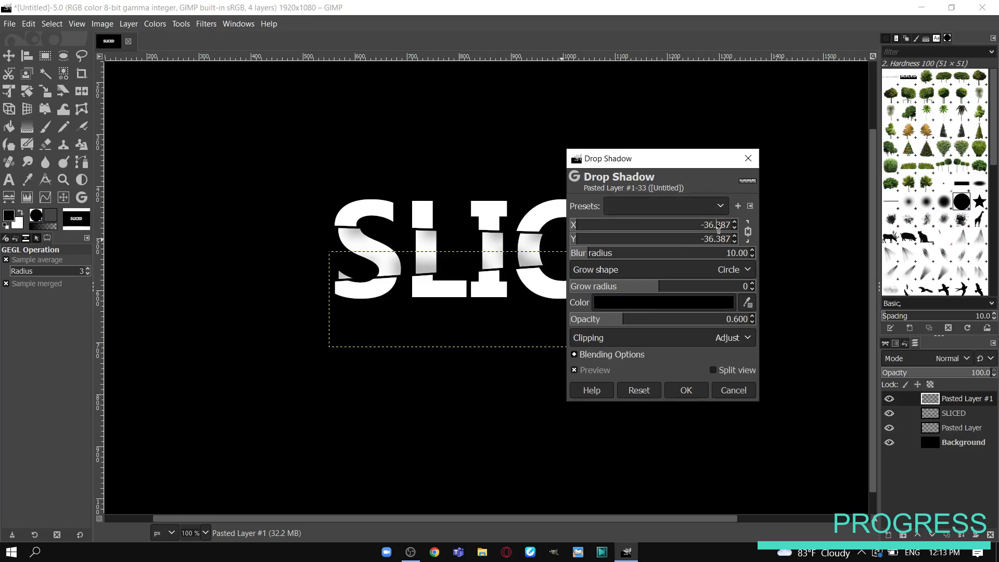
pyautogui.press('BackSpace')
pyautogui.press('BackSpace')
pyautogui.press('BackSpace')
pyautogui.press('BackSpace')
pyautogui.press('BackSpace')
pyautogui.press('BackSpace')
pyautogui.press('BackSpace')
pyautogui.write('-32')
pyautogui.press('Return')
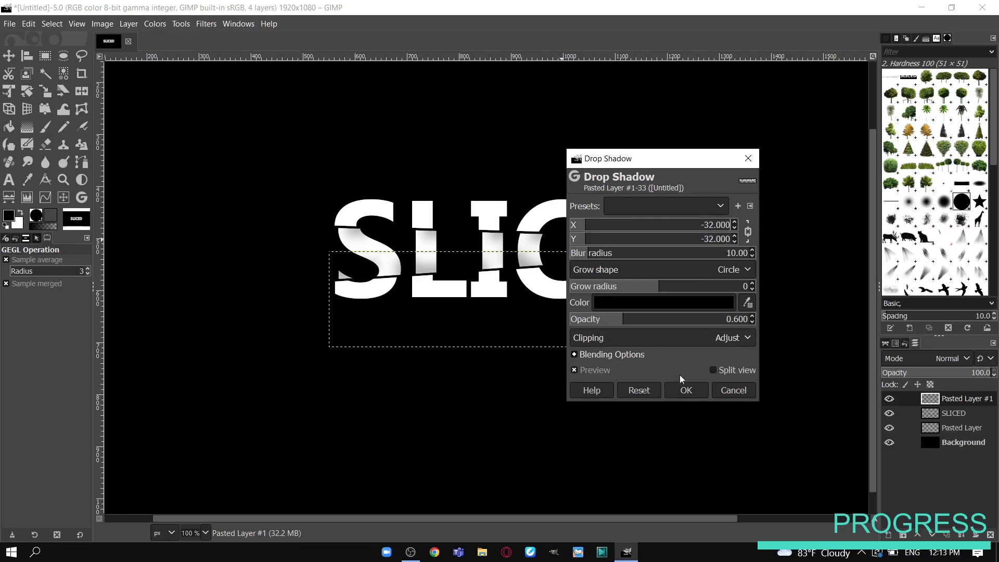
pyautogui.click(682, 392)
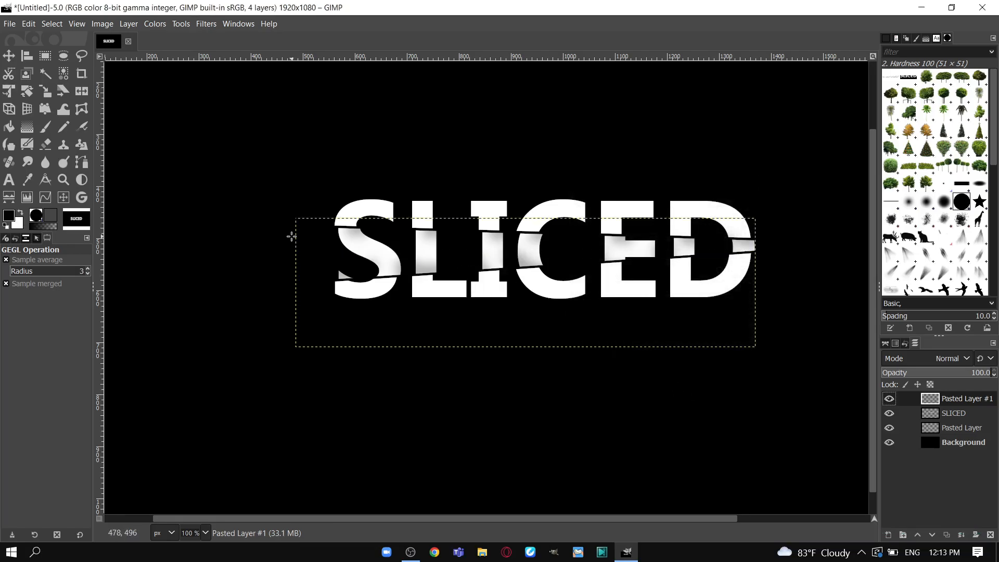
# Step: Open a new view of the image and make the Background layer active
pyautogui.click(70, 26)
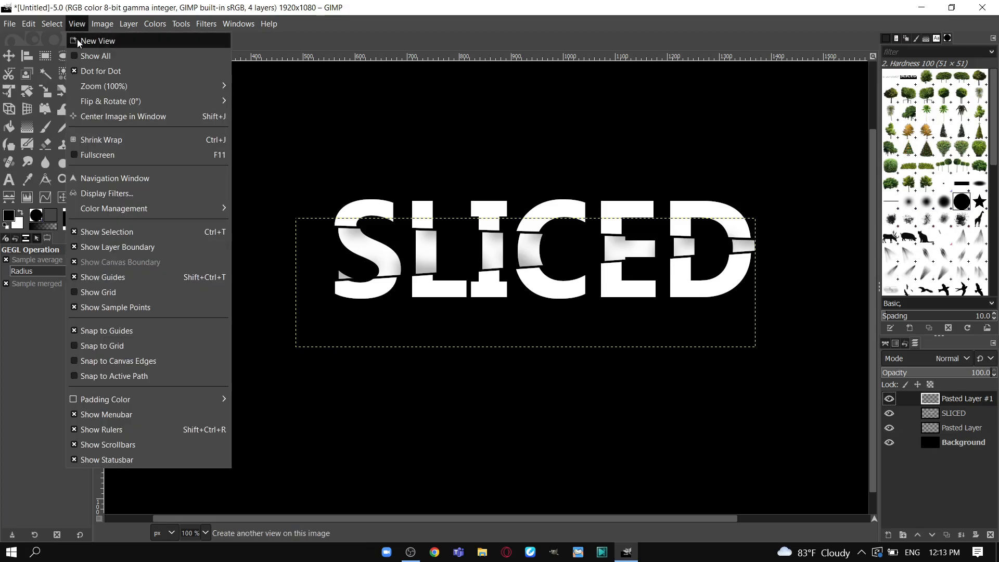
pyautogui.click(77, 39)
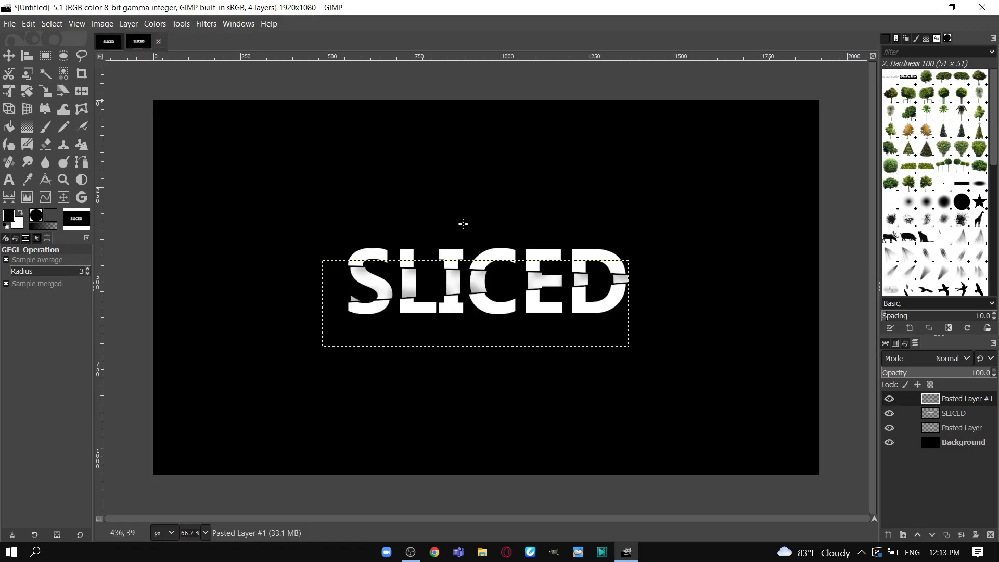
pyautogui.click(962, 443)
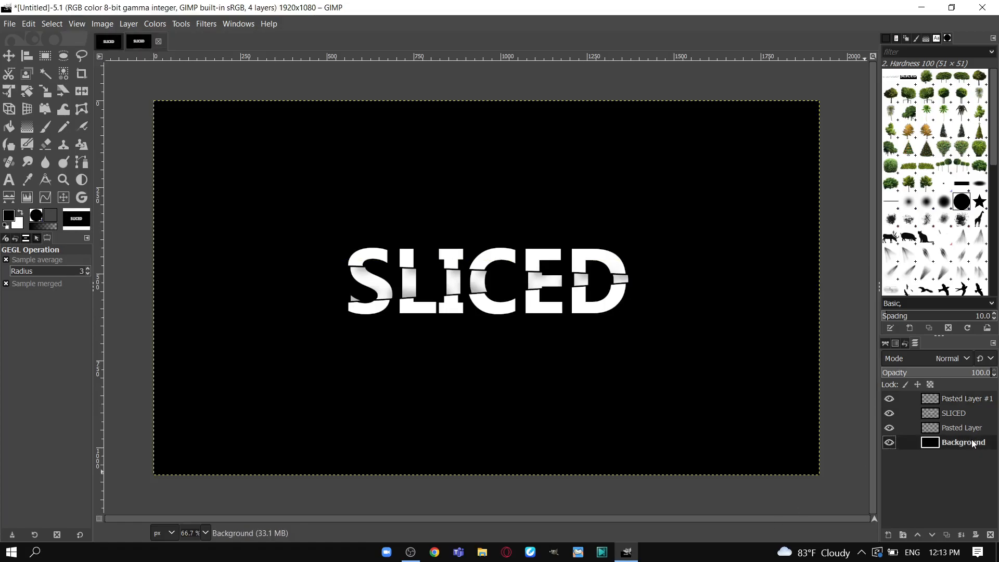